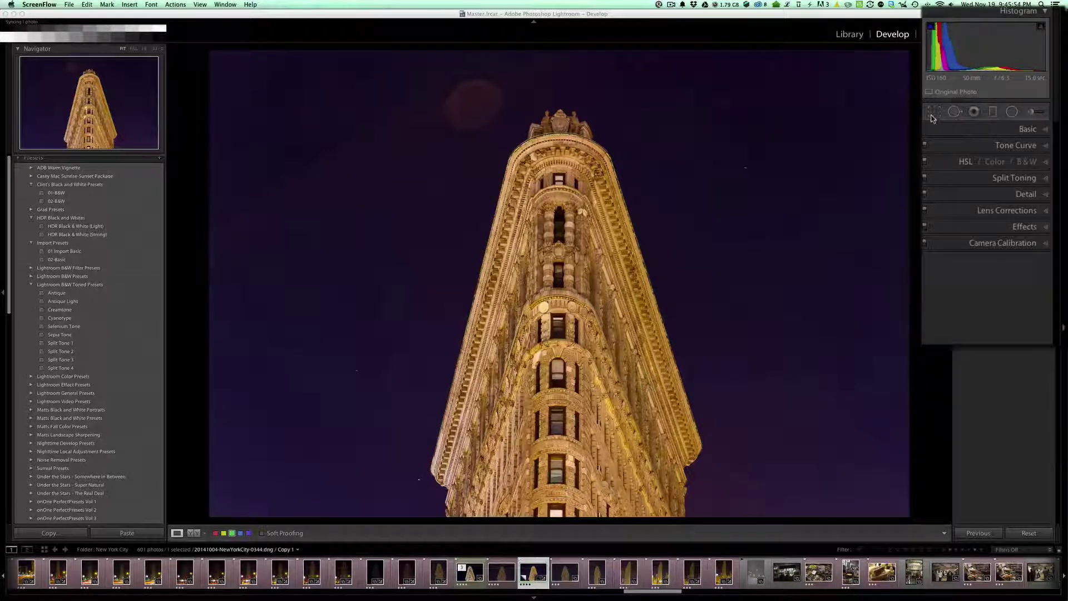
Activate the Spot Removal tool for the tower photo, closing and reopening its brush options once.
click(942, 136)
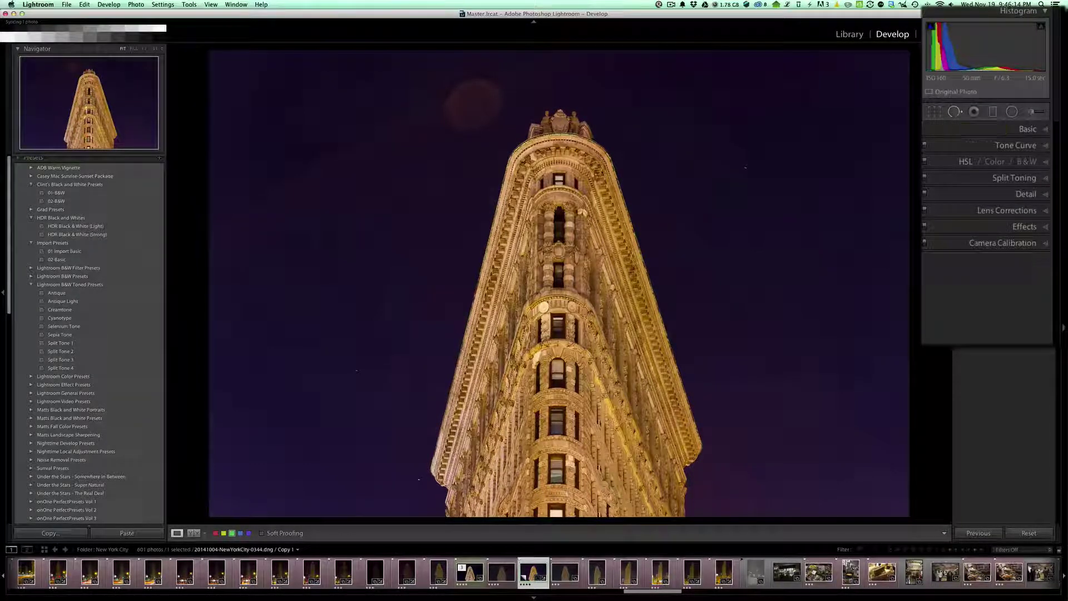
click(955, 115)
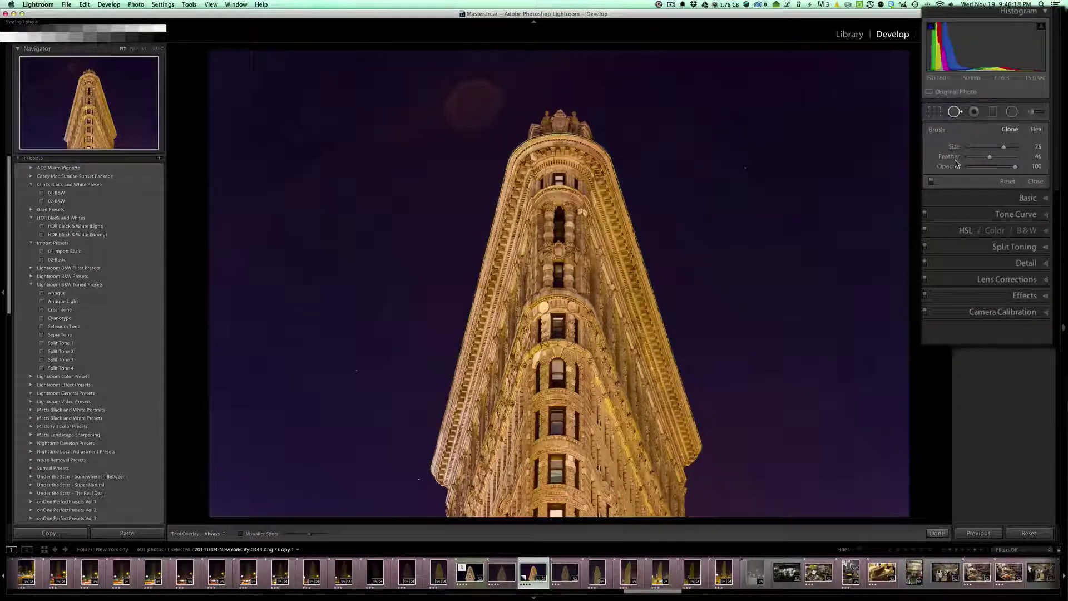
click(954, 113)
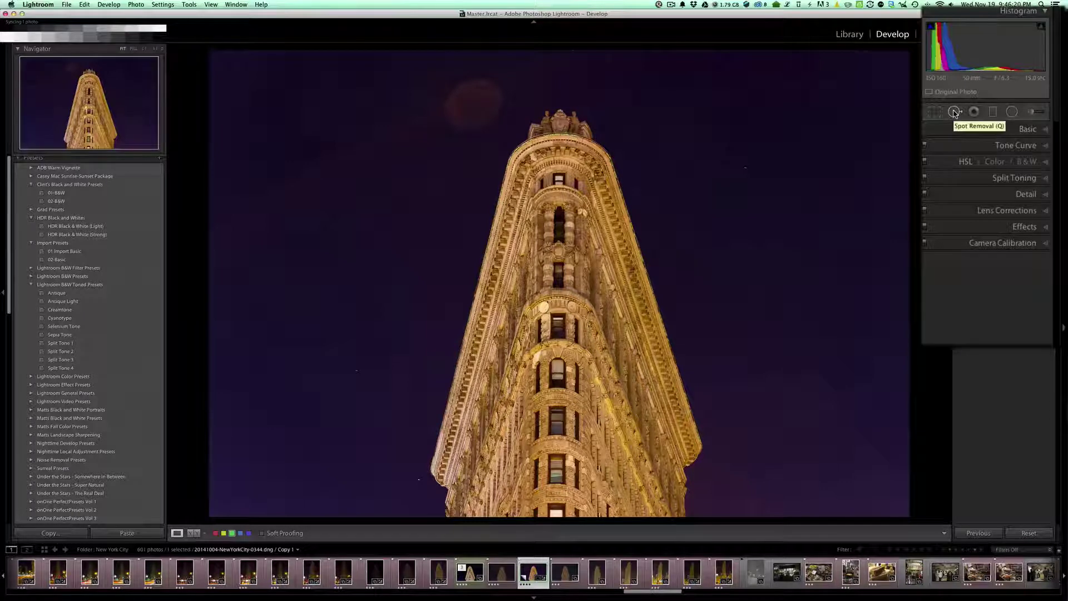
click(955, 113)
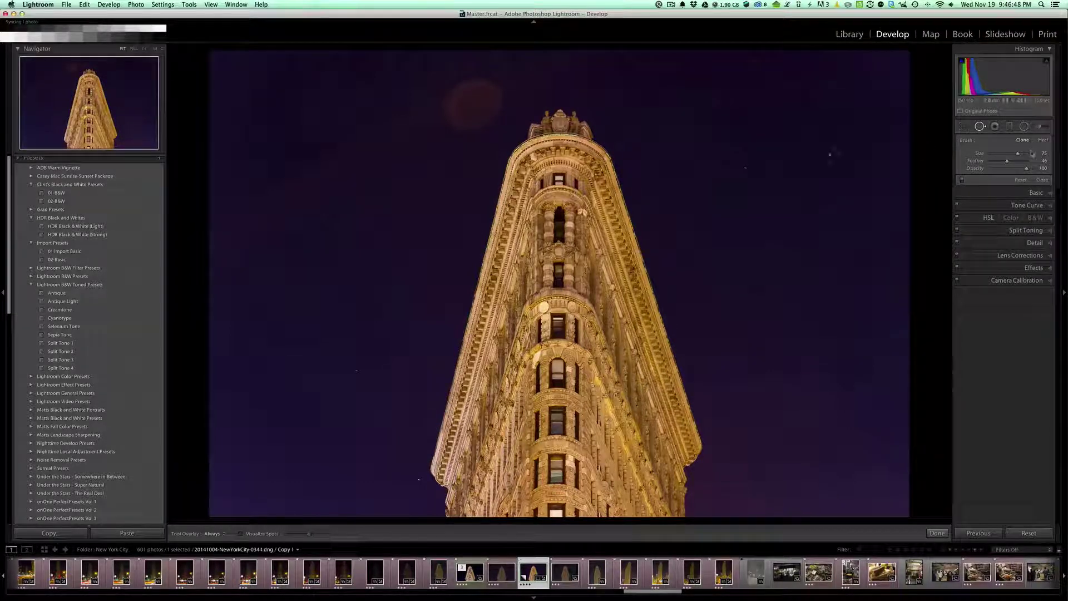
Try cloning the ornament at the tower's peak onto the dark sky just beside it, using a size 75 brush.
click(615, 88)
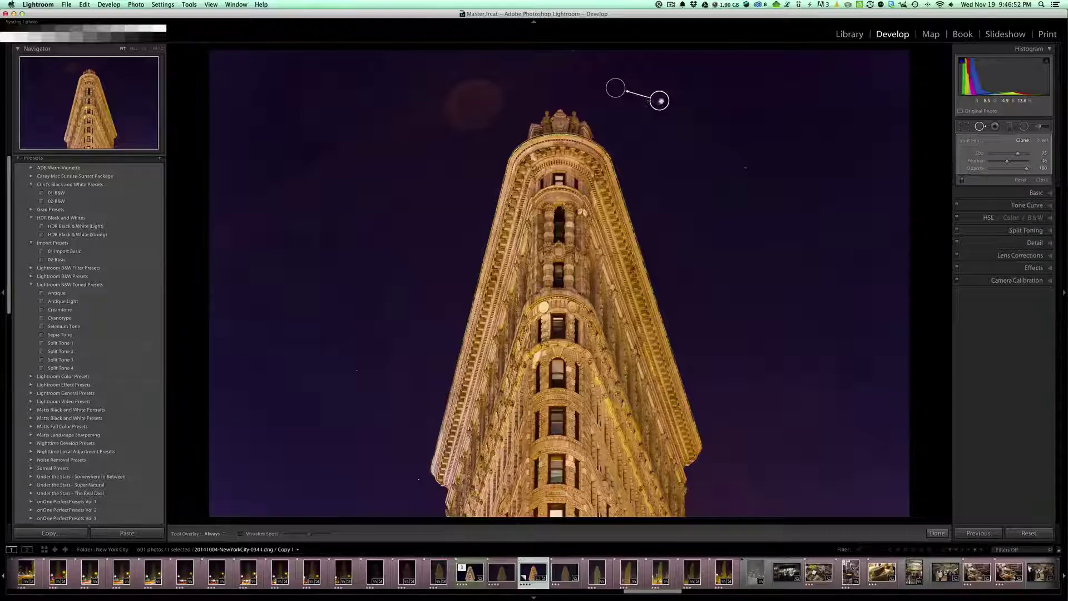
mouse_move(659, 100)
mouse_down()
mouse_move(603, 124)
mouse_move(563, 115)
mouse_up()
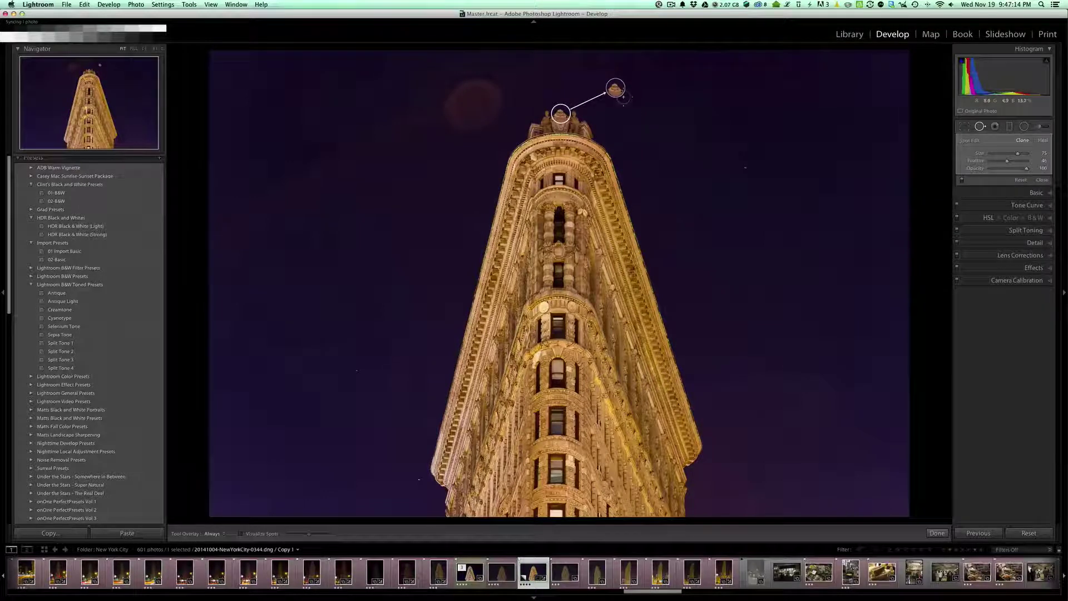
key(Escape)
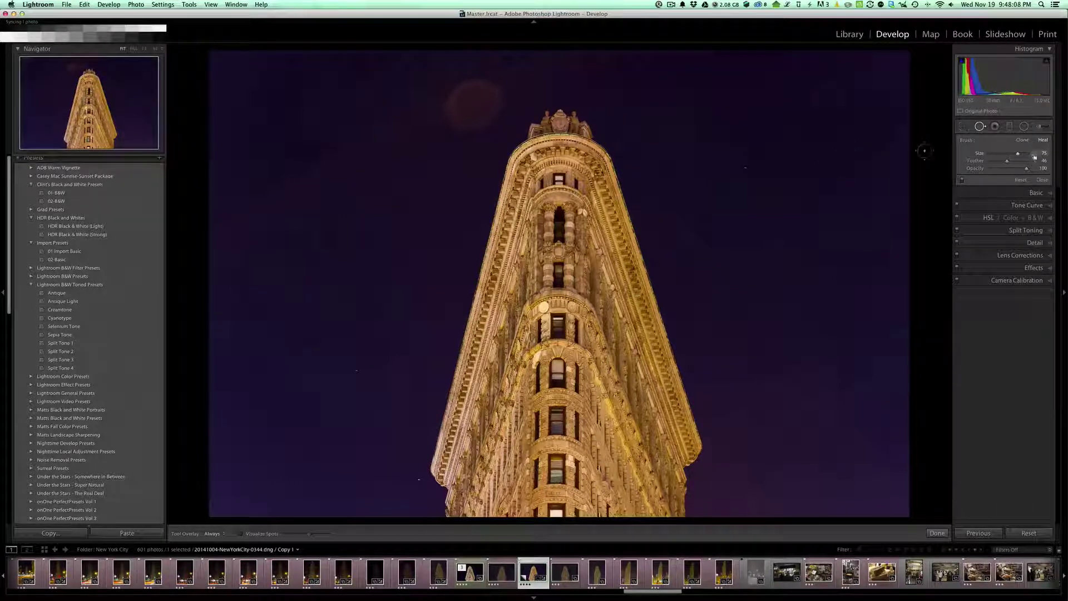
Switch the spot brush to Heal and try smaller and larger brush sizes, ending at size 86.
scroll(925, 150, down, 10)
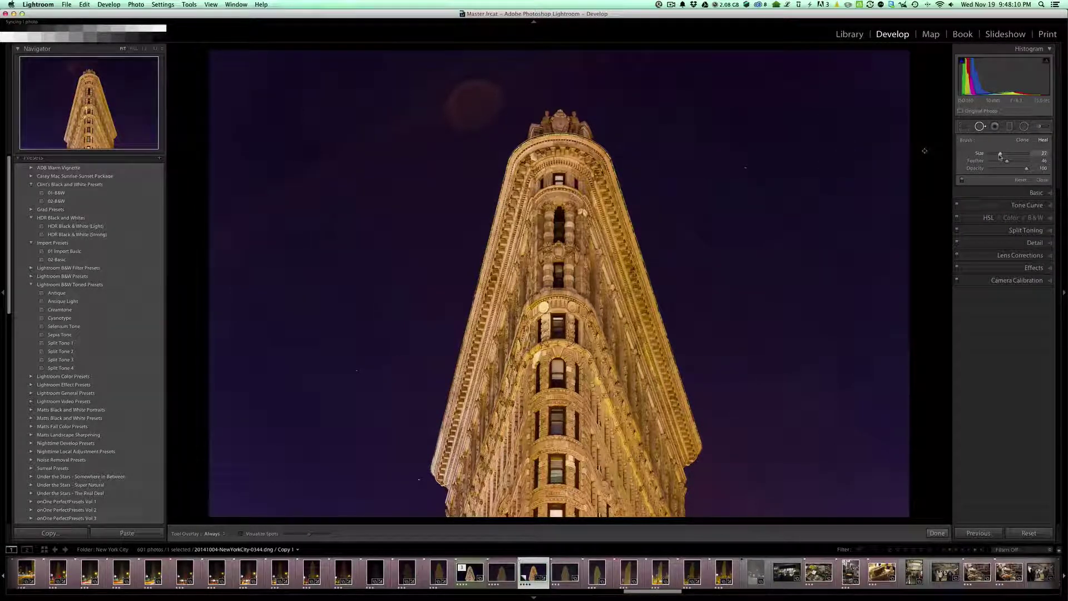
scroll(925, 150, up, 8)
scroll(924, 150, down, 6)
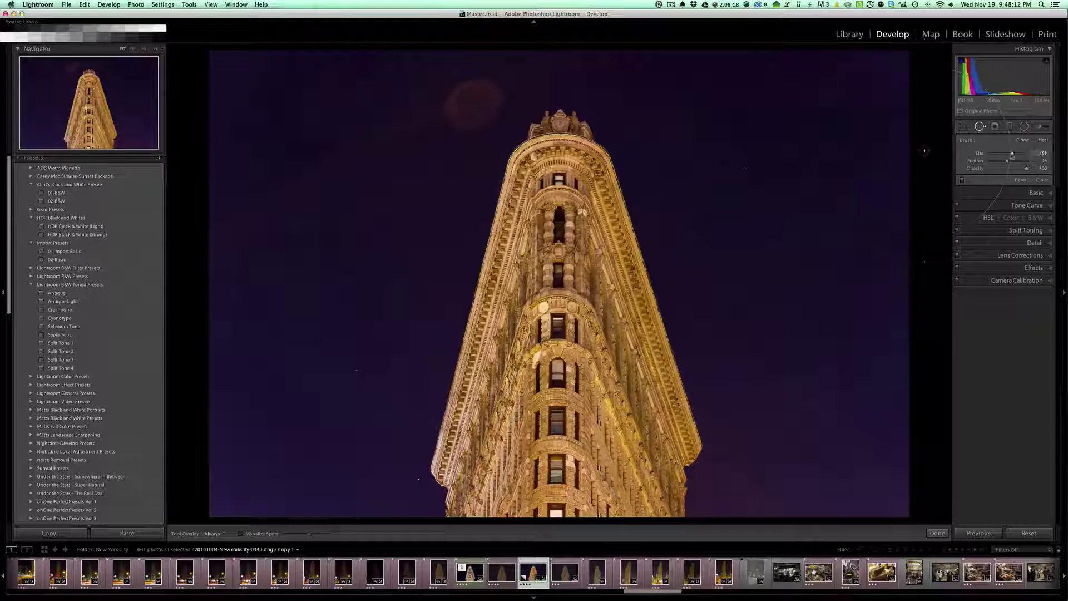
scroll(924, 150, up, 10)
scroll(924, 150, down, 1)
scroll(924, 150, up, 4)
scroll(924, 150, down, 6)
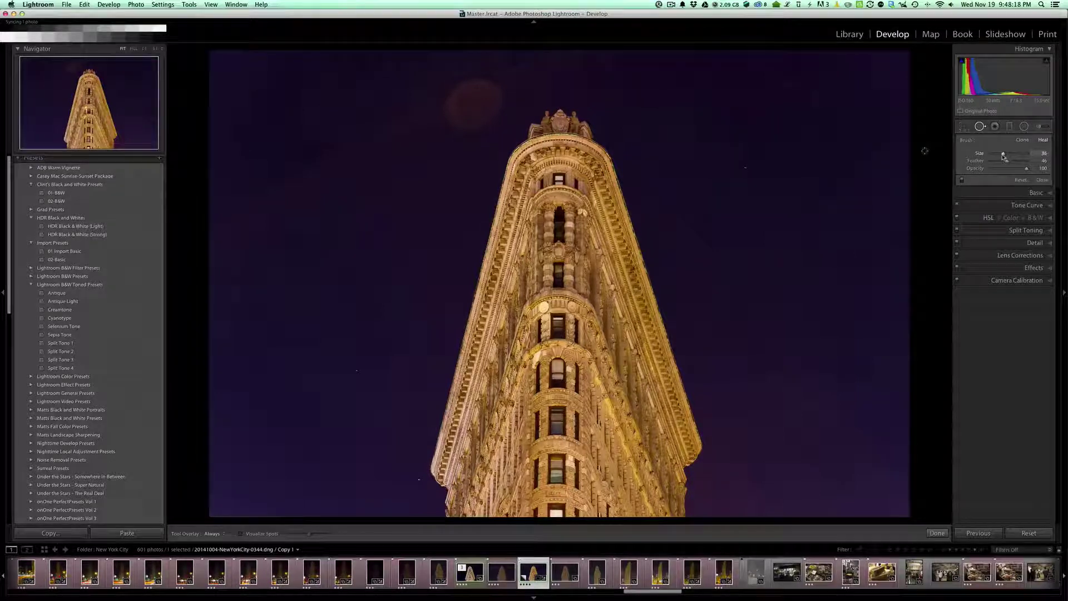
scroll(924, 150, up, 3)
scroll(929, 170, down, 2)
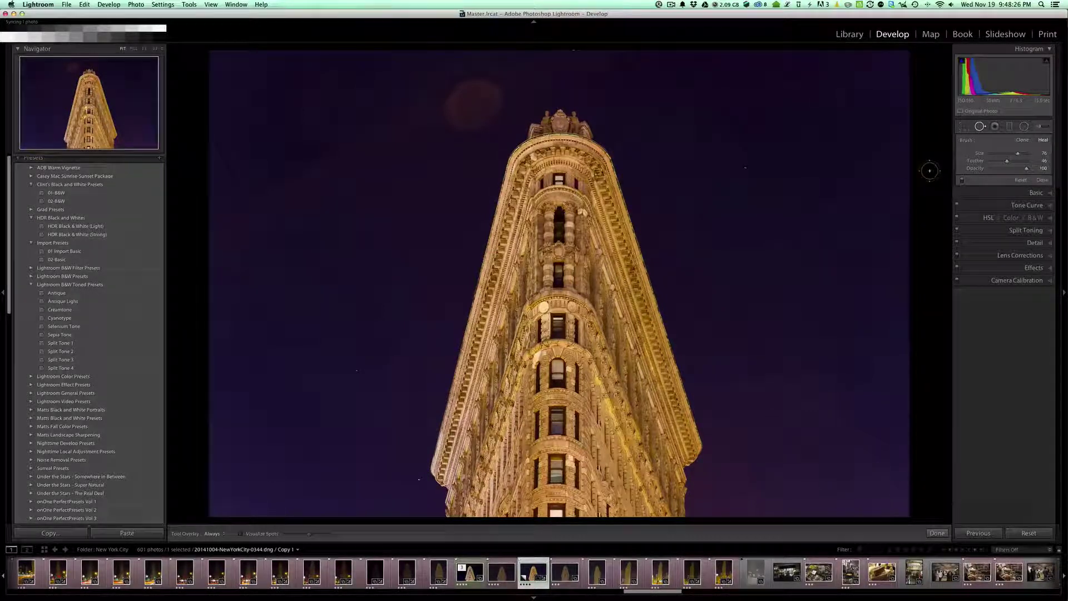
scroll(928, 171, up, 1)
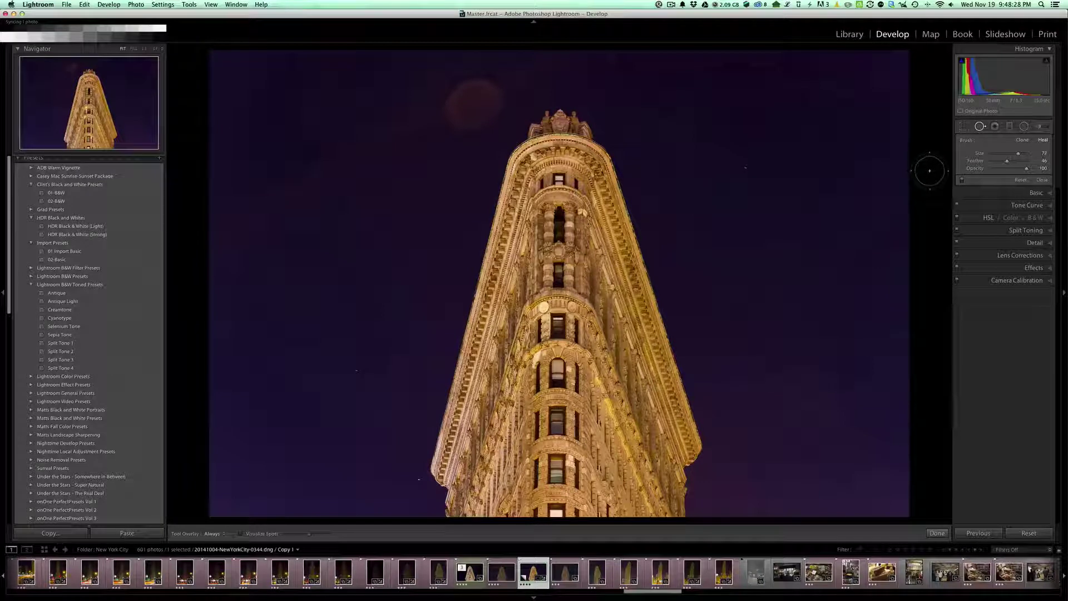
scroll(928, 171, up, 1)
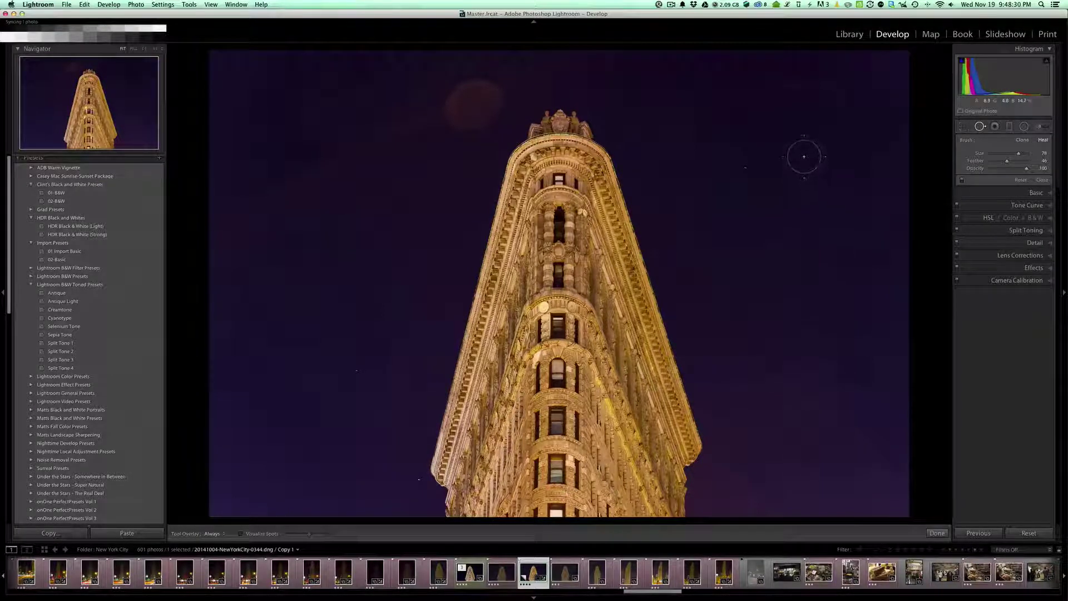
scroll(804, 156, down, 9)
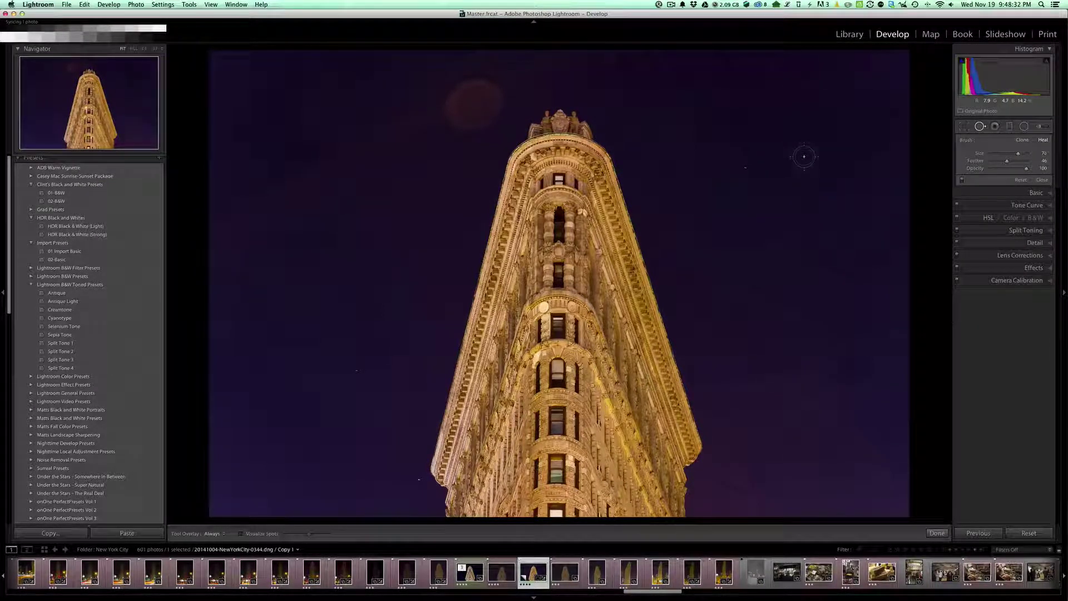
scroll(803, 156, up, 12)
scroll(804, 156, down, 1)
scroll(804, 156, down, 2)
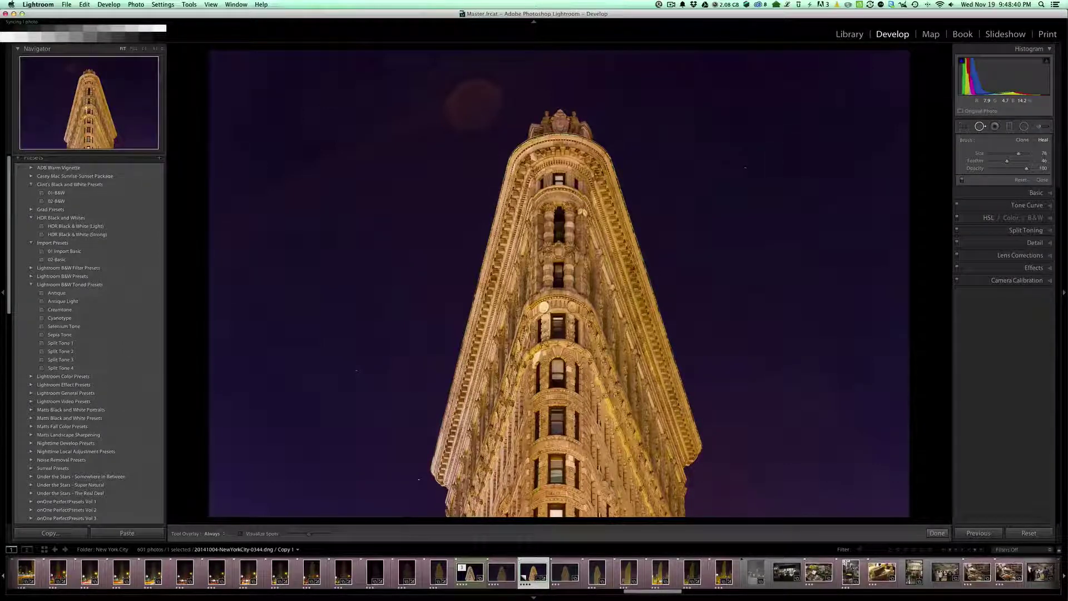
scroll(803, 157, up, 5)
scroll(804, 157, down, 2)
scroll(769, 145, up, 2)
scroll(769, 145, up, 3)
scroll(769, 146, up, 2)
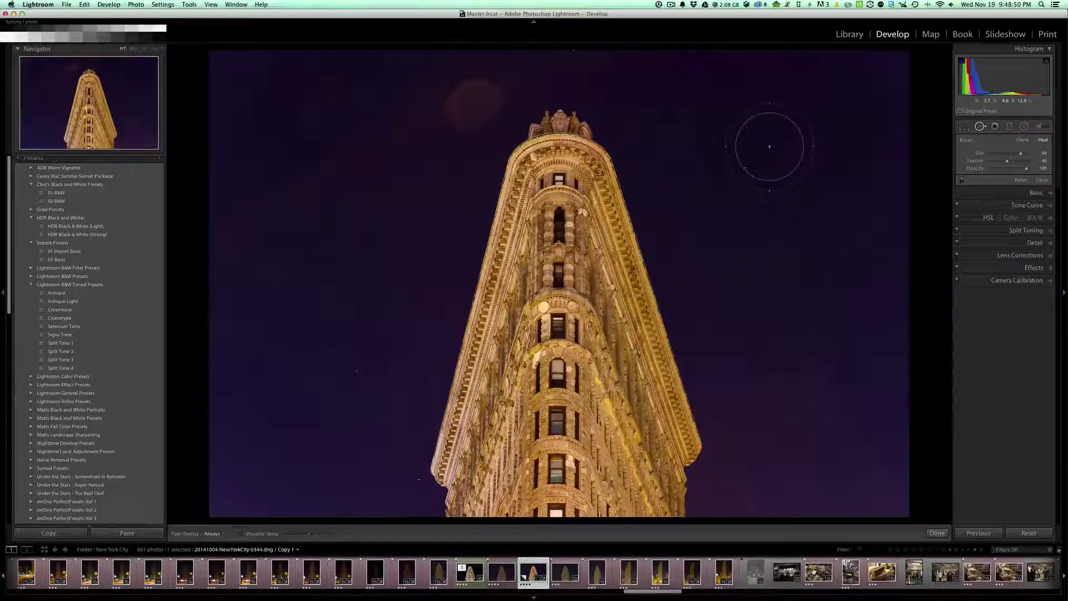
scroll(838, 163, down, 1)
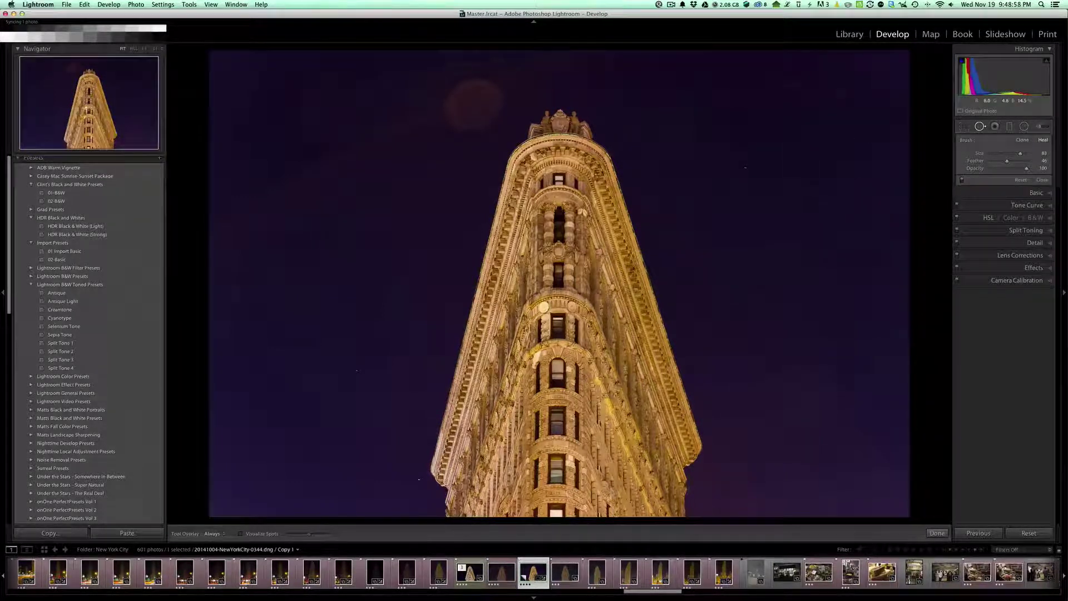
scroll(830, 171, up, 1)
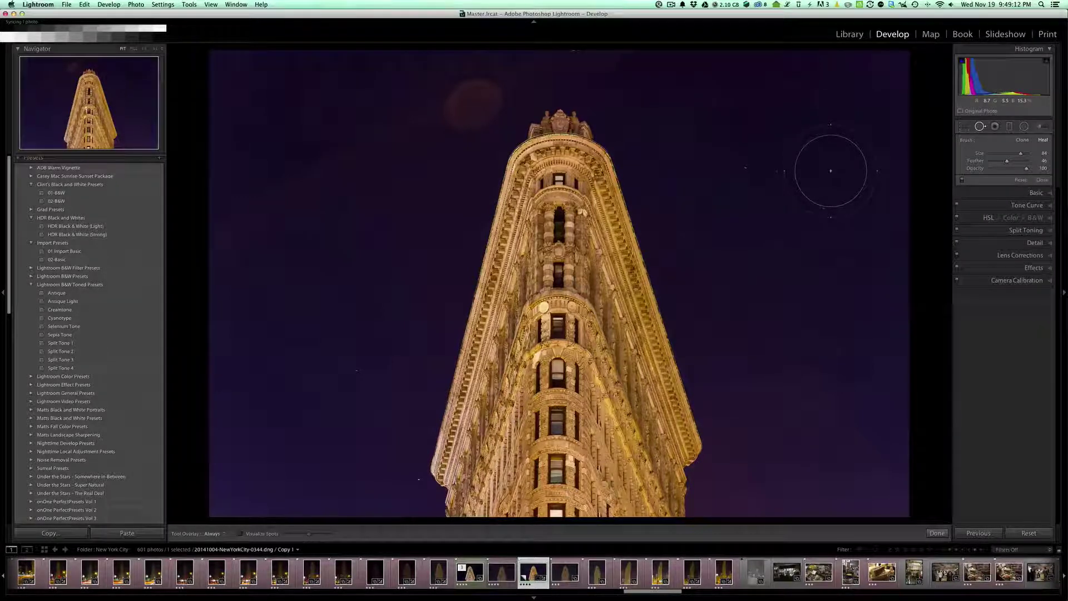
scroll(831, 170, up, 1)
Try the healing brush feather at 0 and 100, and settle on a feather of 17.
drag(1006, 161, 989, 162)
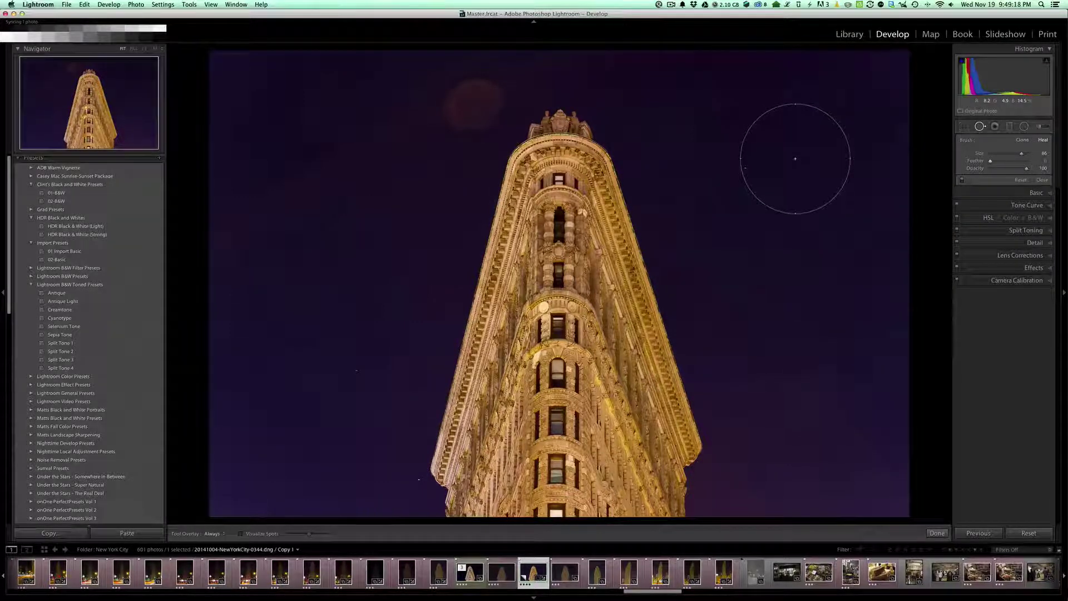
drag(980, 161, 1032, 161)
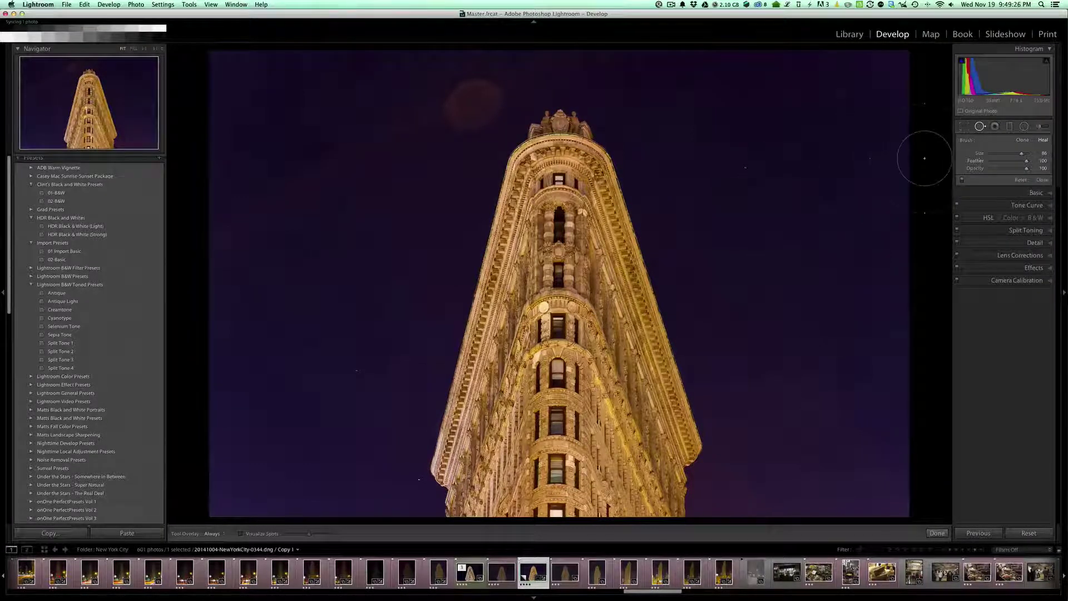
drag(1026, 160, 1007, 164)
drag(1006, 161, 1004, 164)
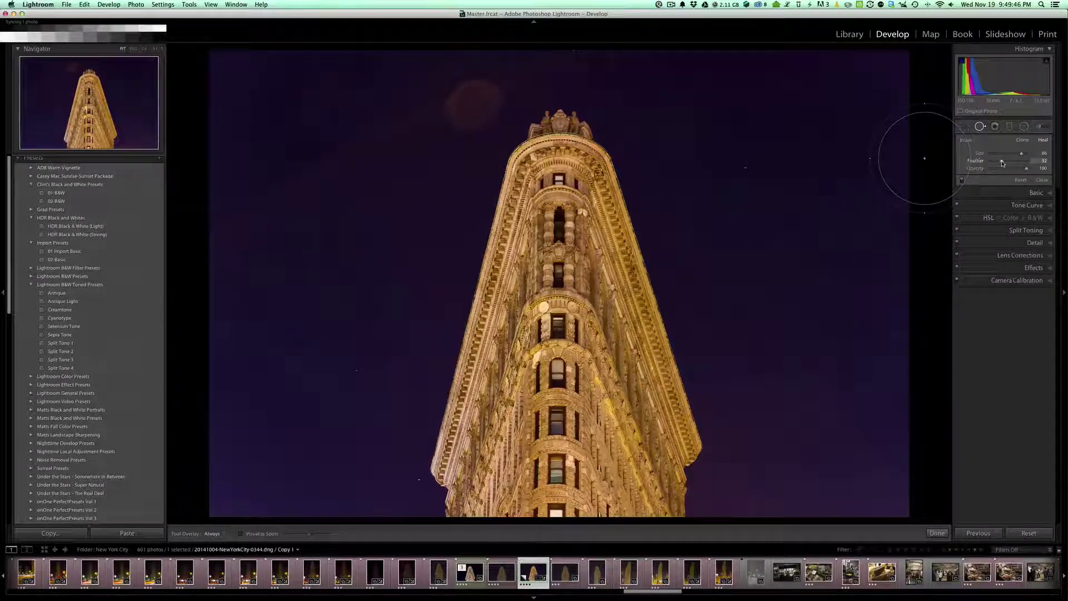
mouse_move(1001, 162)
mouse_down()
mouse_move(1011, 163)
mouse_move(997, 164)
mouse_up()
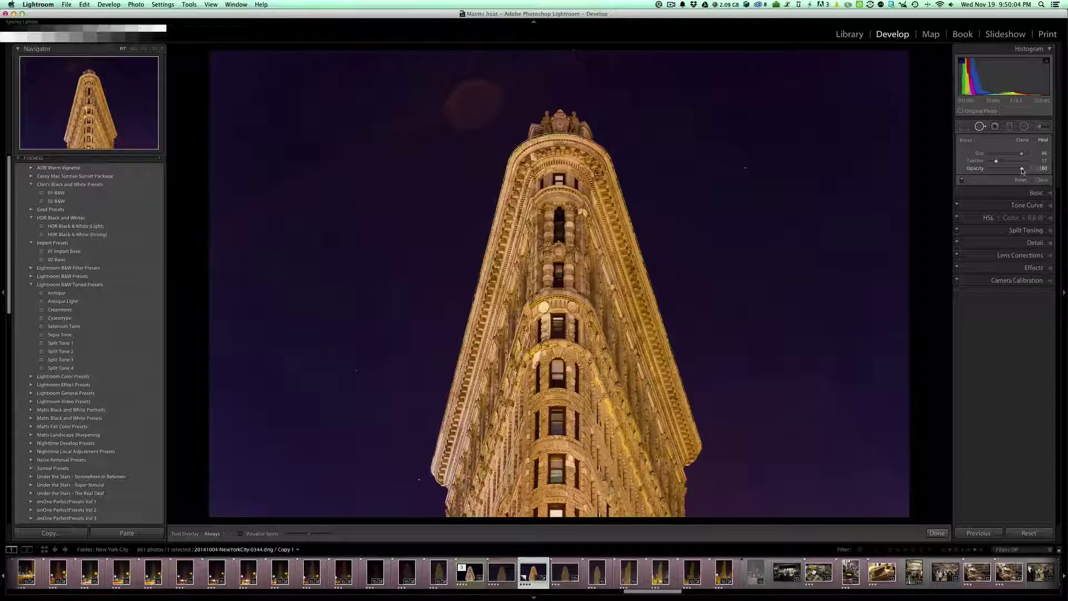
Lower the healing brush opacity to 1 and bring it back up to 100.
drag(1021, 171, 990, 170)
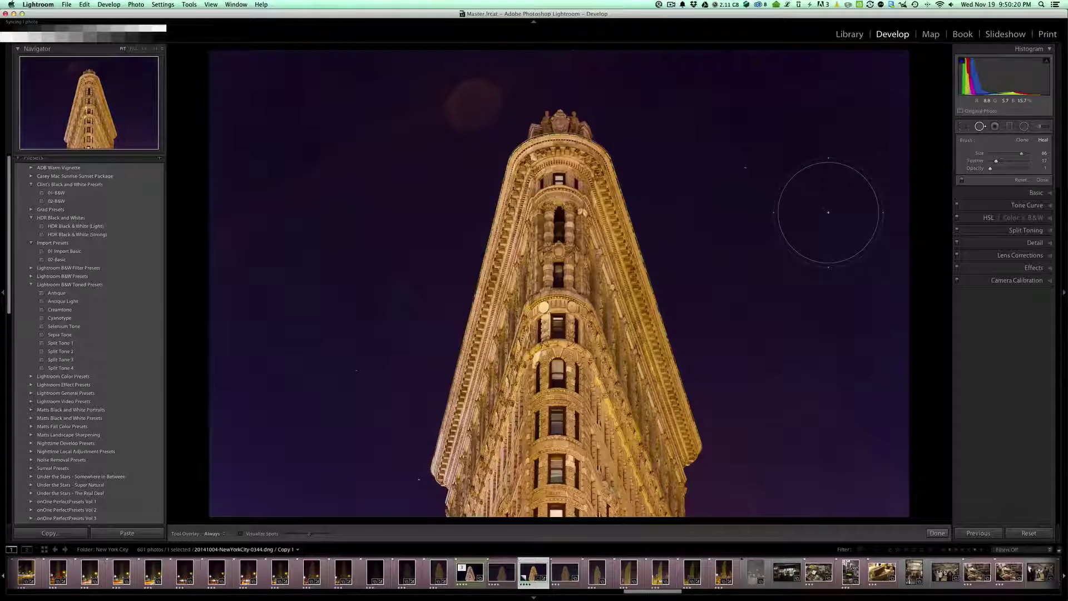
drag(990, 168, 1018, 170)
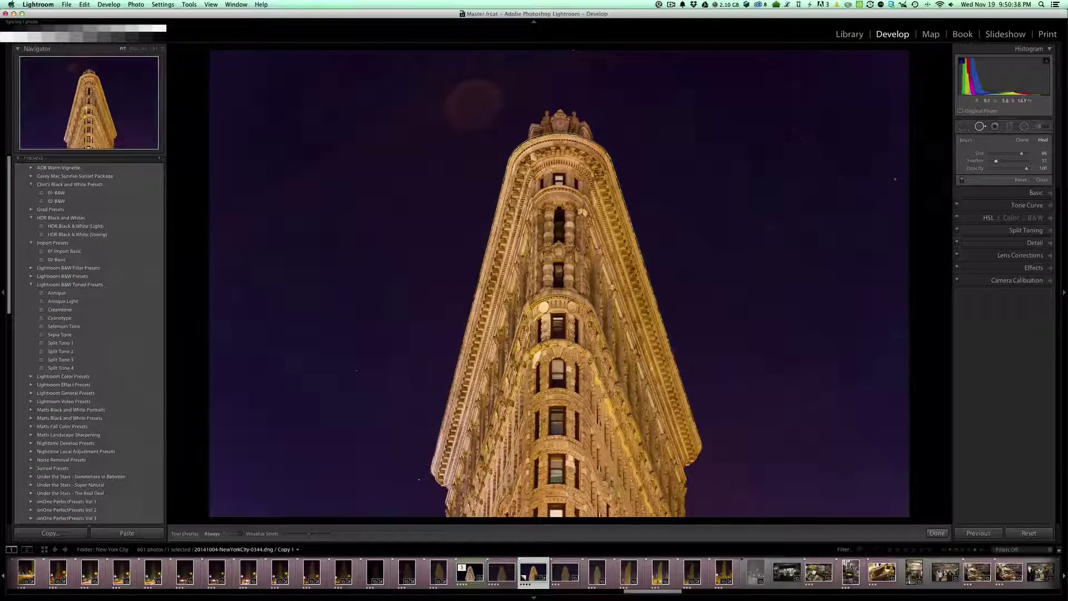
click(1006, 171)
drag(1023, 171, 1029, 171)
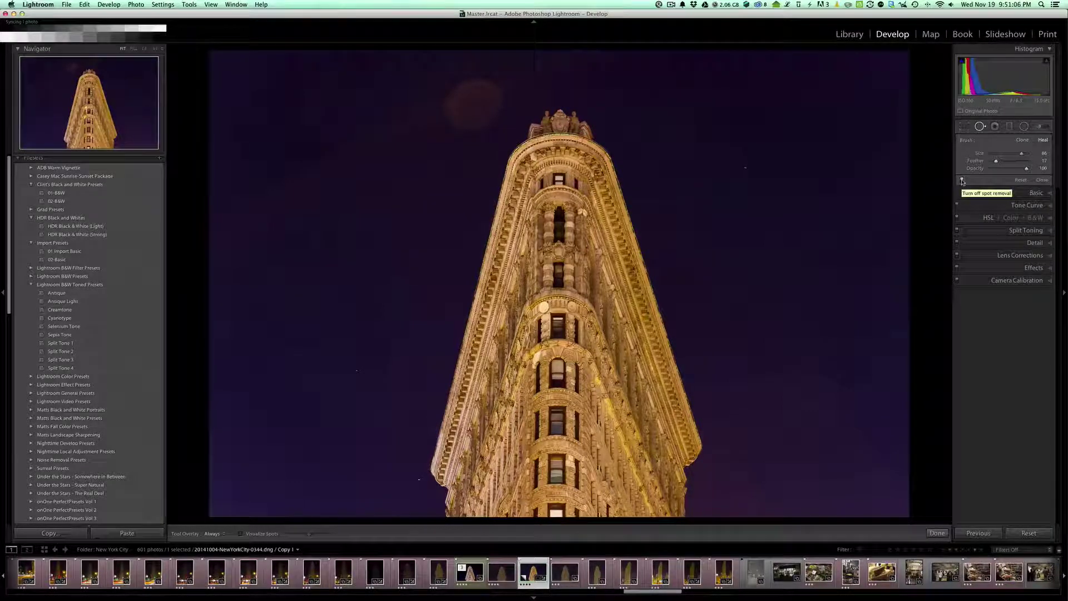
Heal the white speck in the sky beside the tower's upper part and toggle spot removal off and on to compare.
click(736, 152)
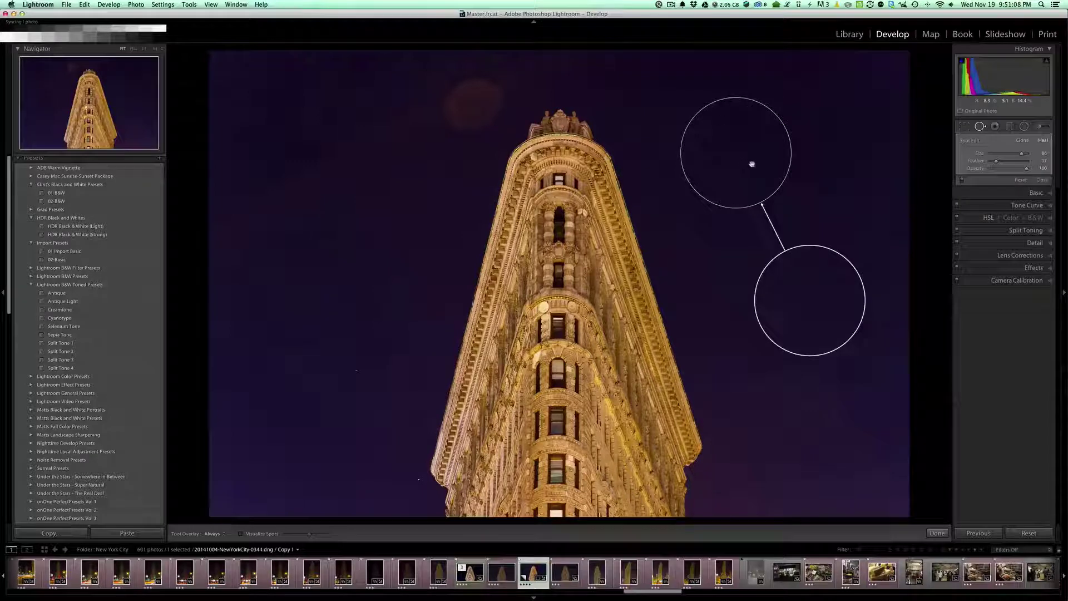
click(962, 181)
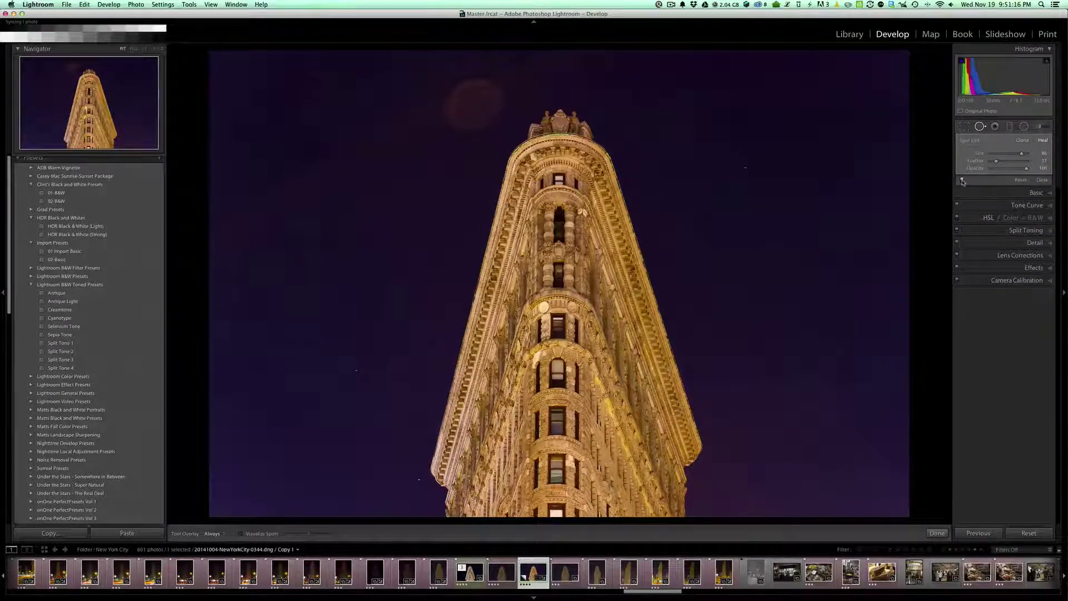
click(962, 182)
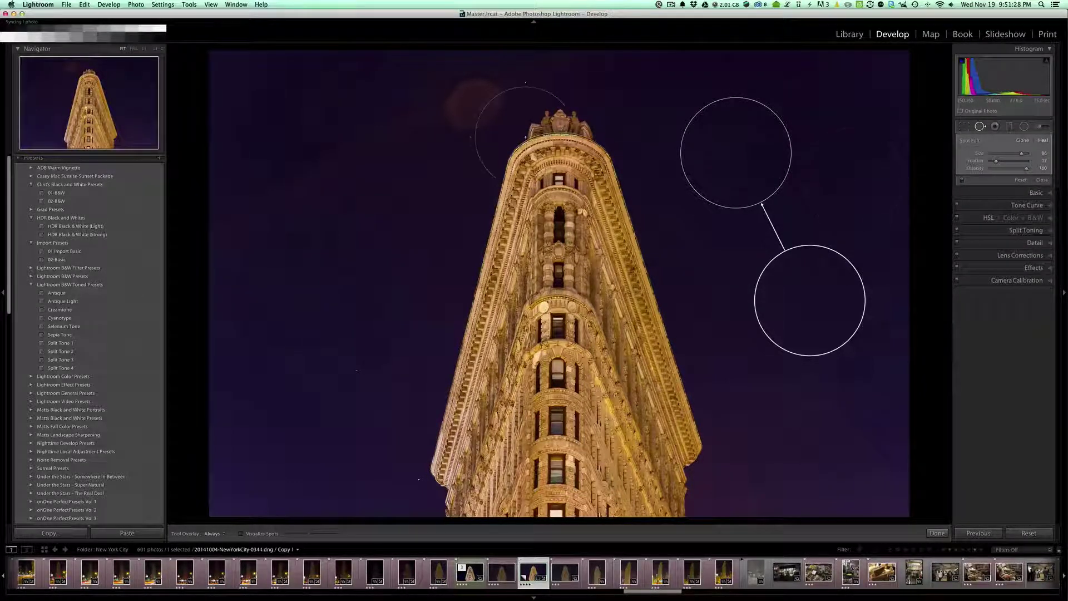
Add three more large healing spots to the sky, one on the other side of the tower.
click(370, 211)
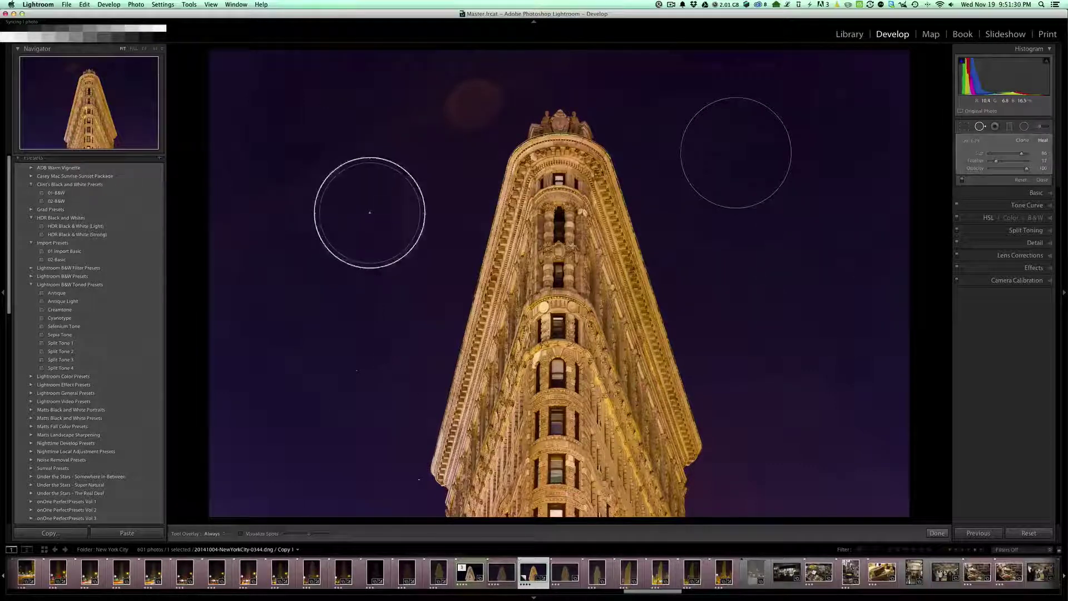
click(725, 306)
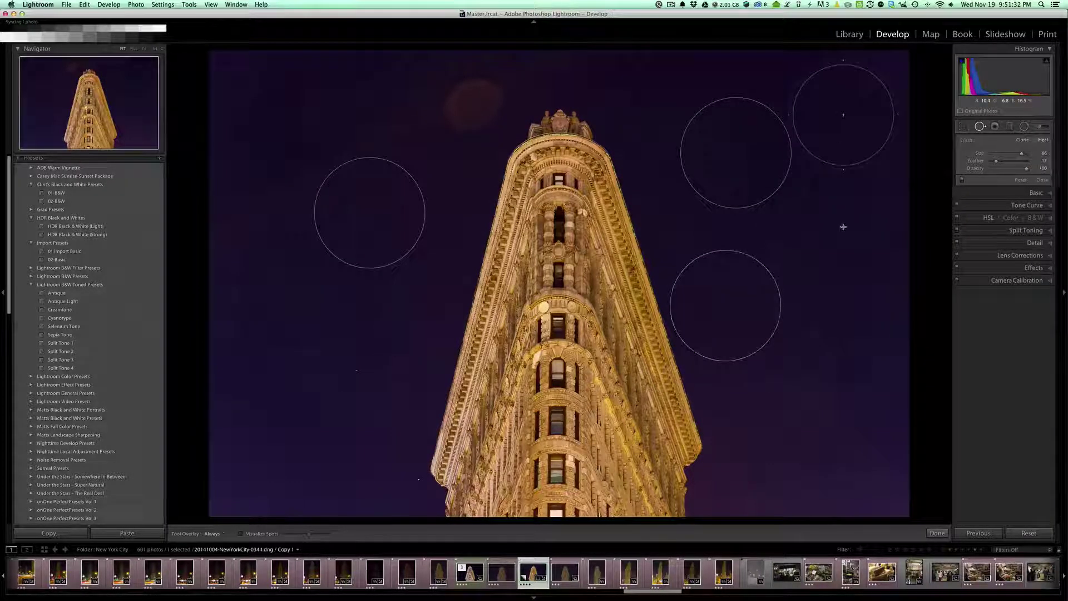
click(844, 115)
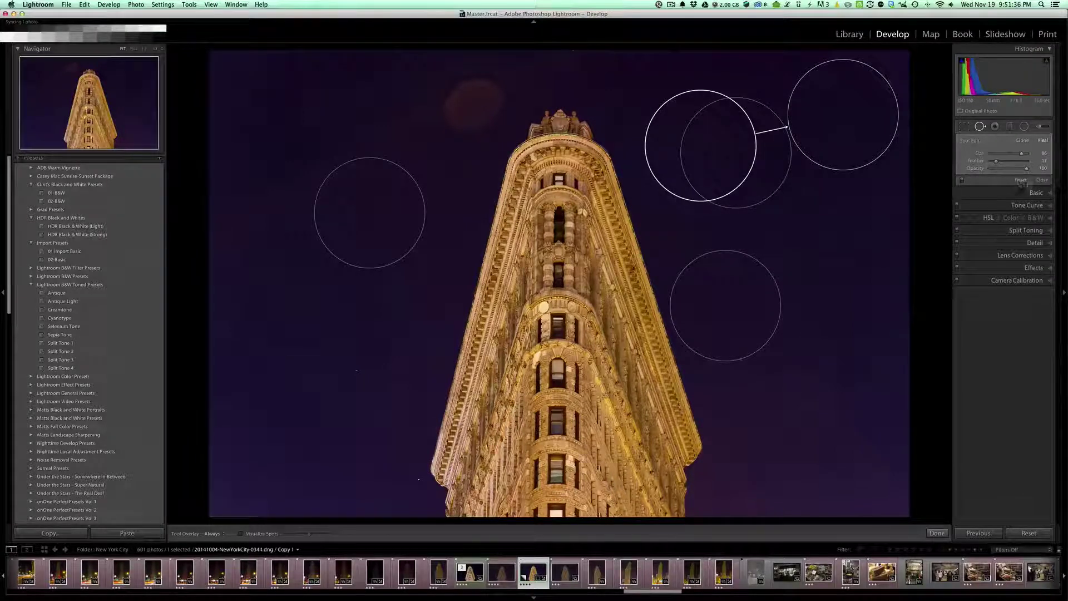
Reset all healing spots on the photo, undoing and repeating the reset once, and close the Spot Removal tool.
click(1021, 180)
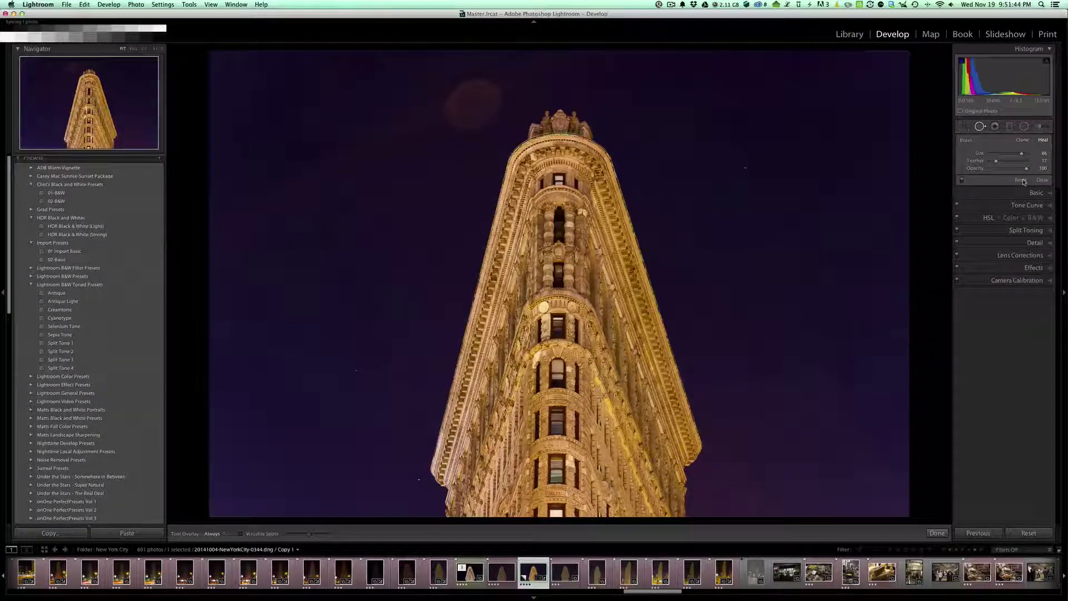
key(super+z)
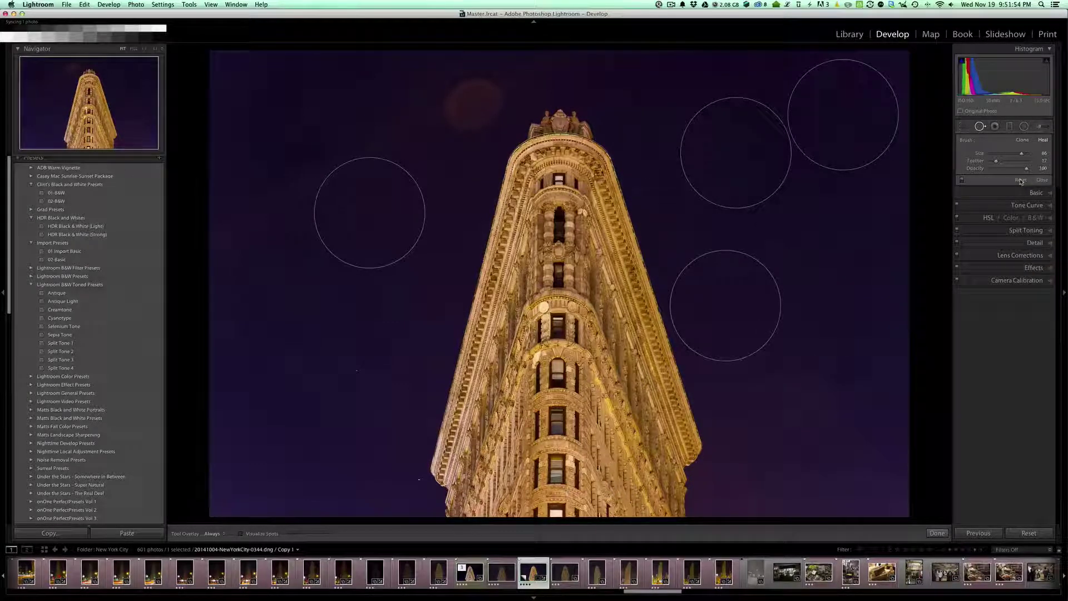
click(1013, 181)
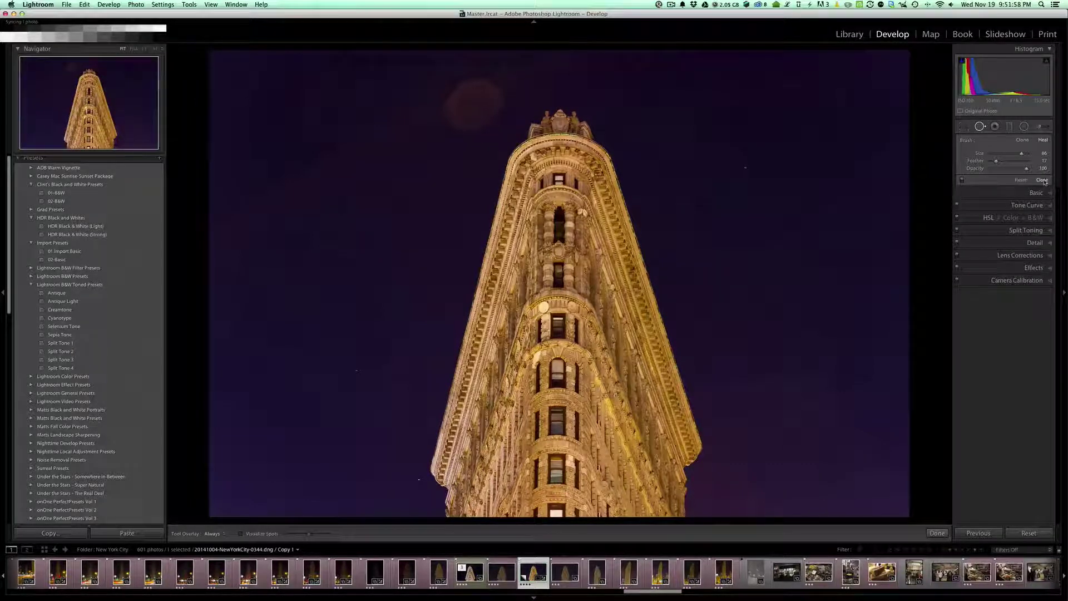
click(1041, 181)
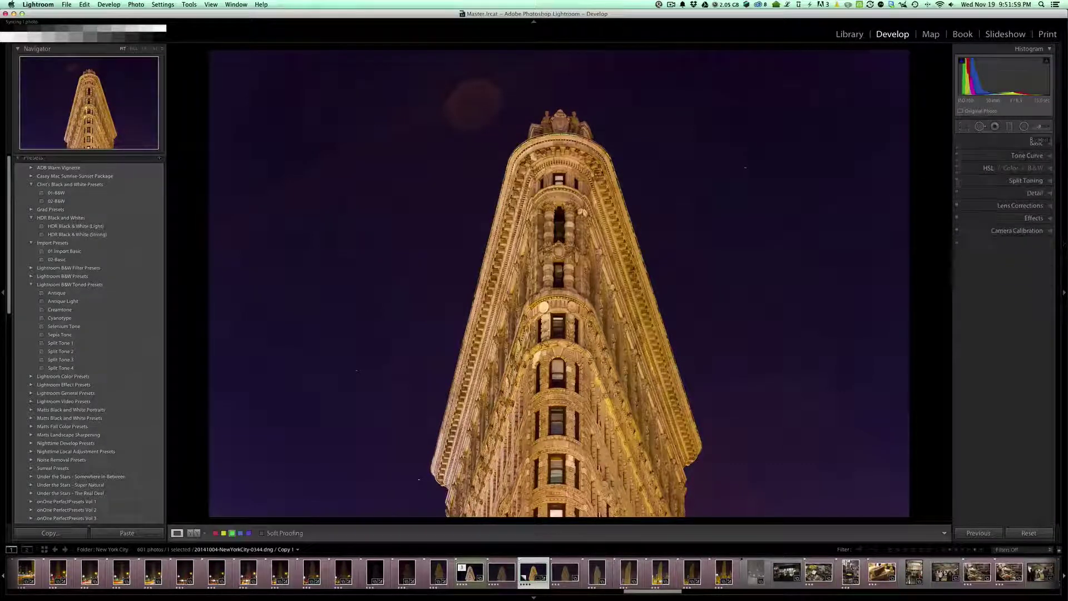
Reopen the Spot Removal tool, shrink the healing brush to about 35 and heal the white speck in the sky right of the tower.
click(979, 127)
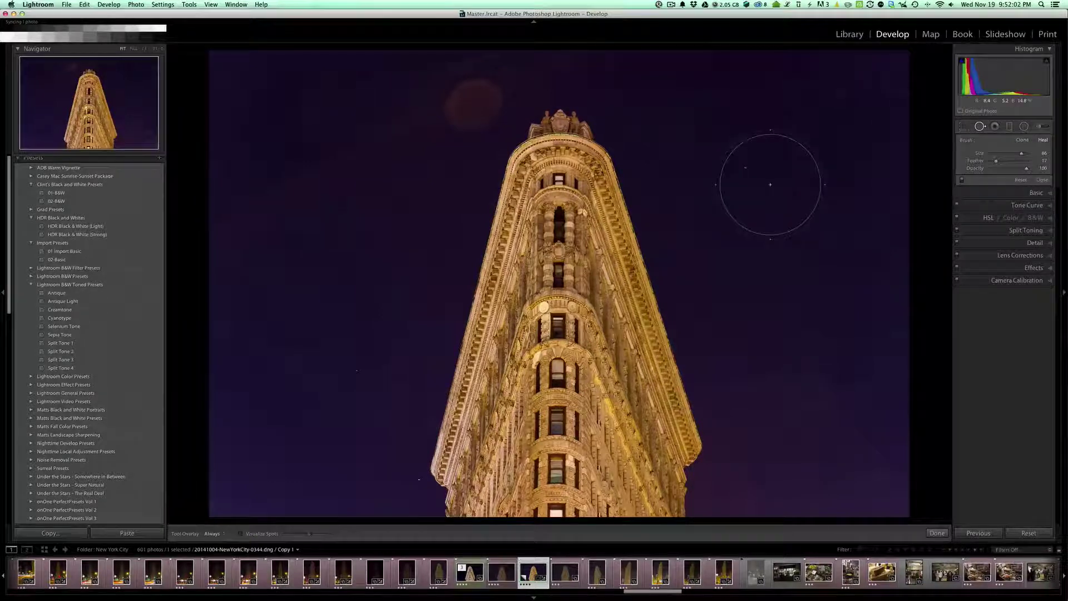
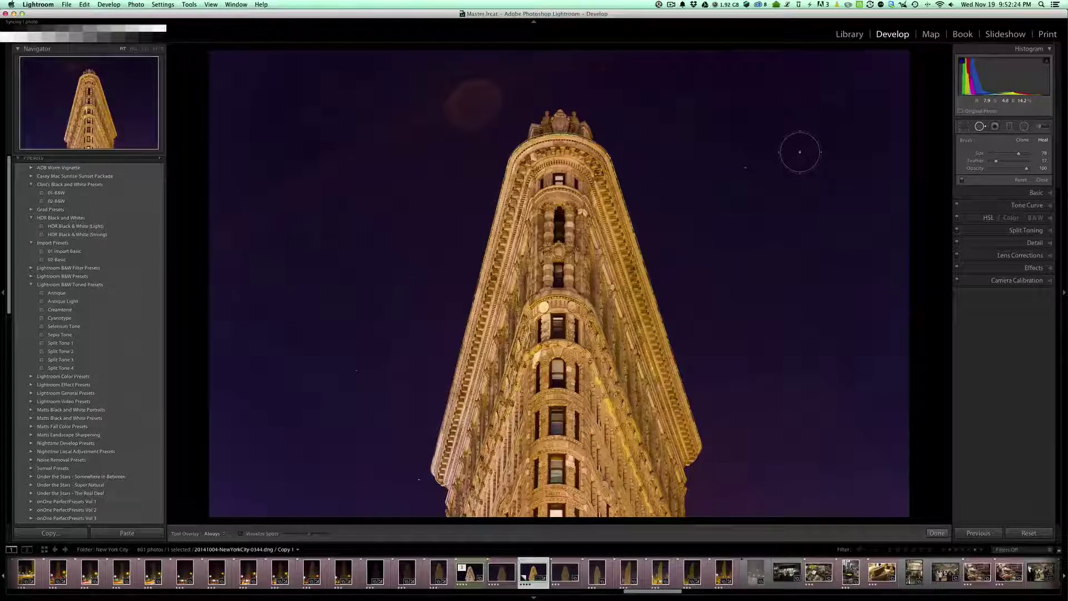
scroll(799, 152, down, 3)
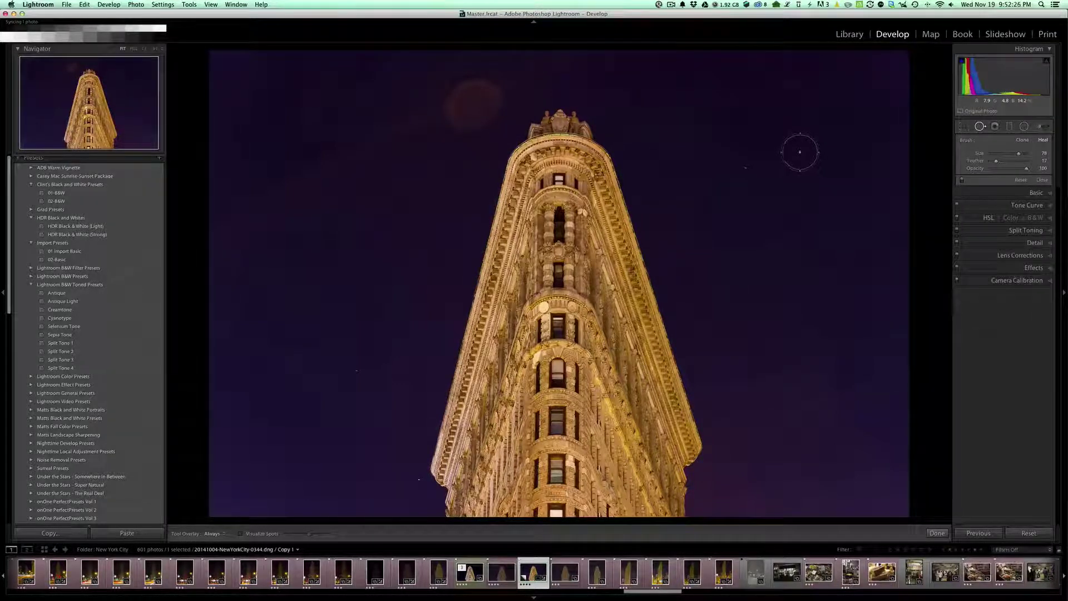
scroll(797, 152, down, 2)
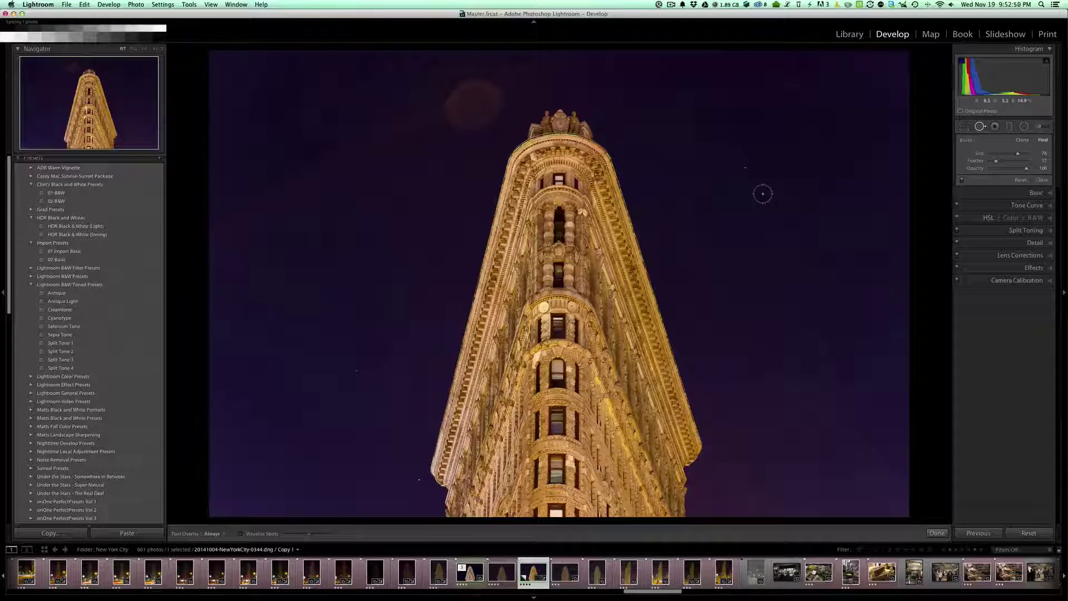
key(bracketleft)
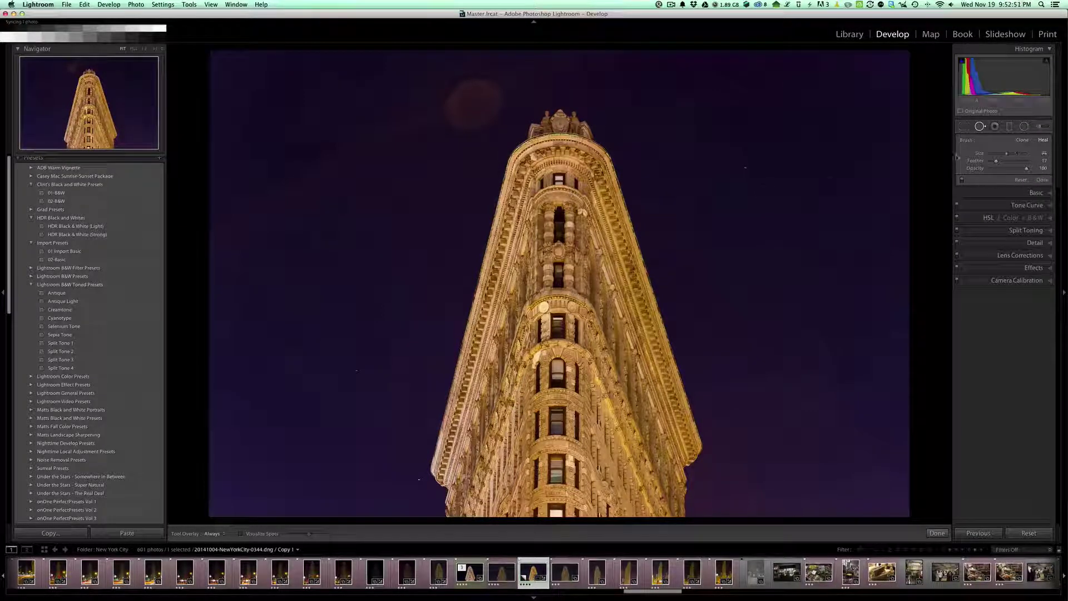
key(bracketleft)
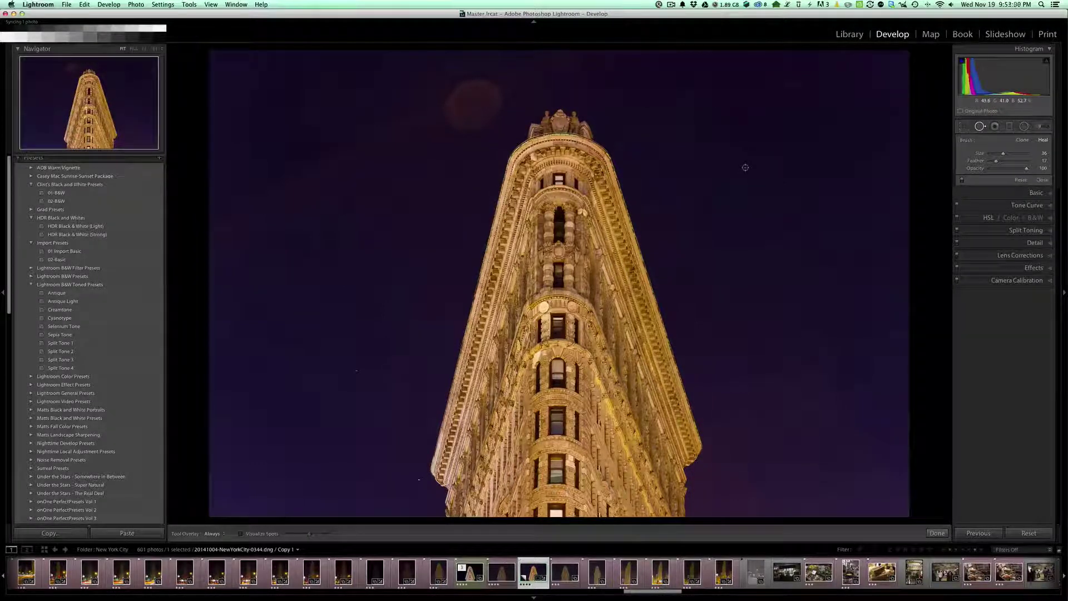
click(745, 167)
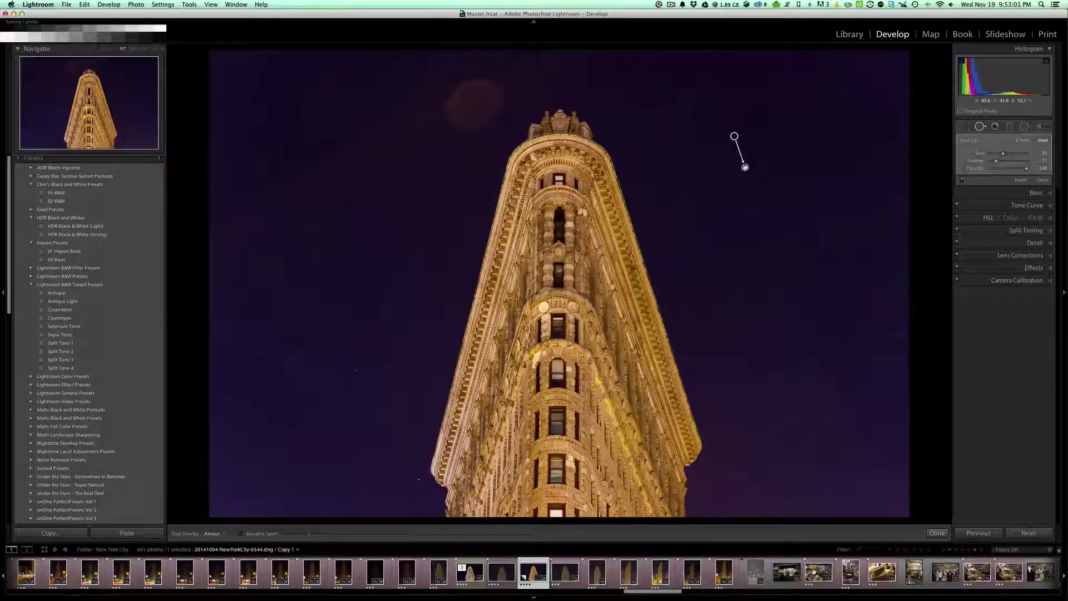
Add three more small healing spots around the healed speck and move the last one's source to the sky higher up.
click(823, 207)
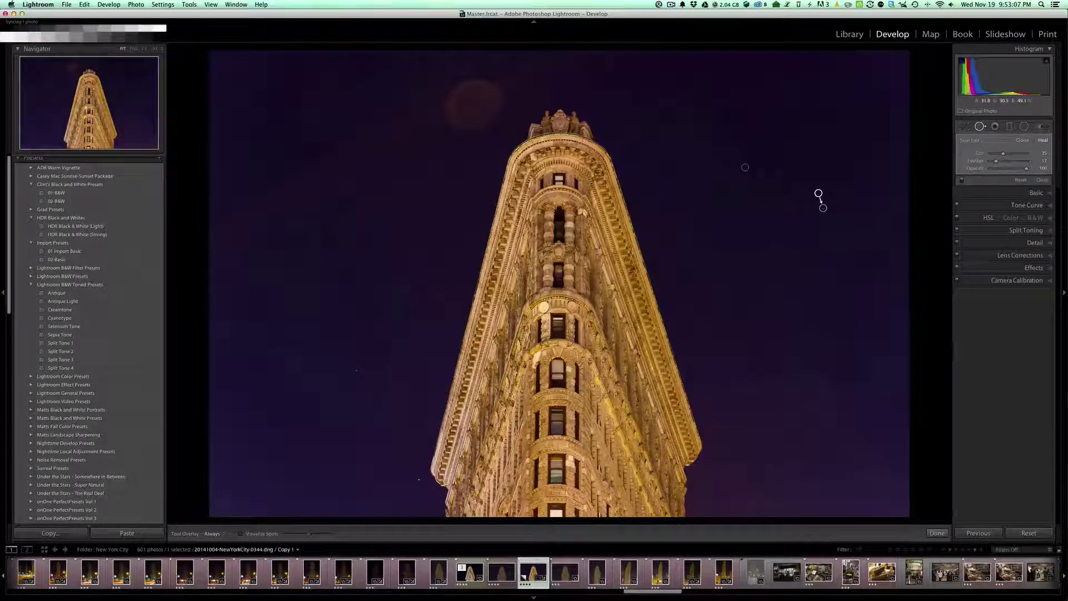
click(684, 176)
click(687, 154)
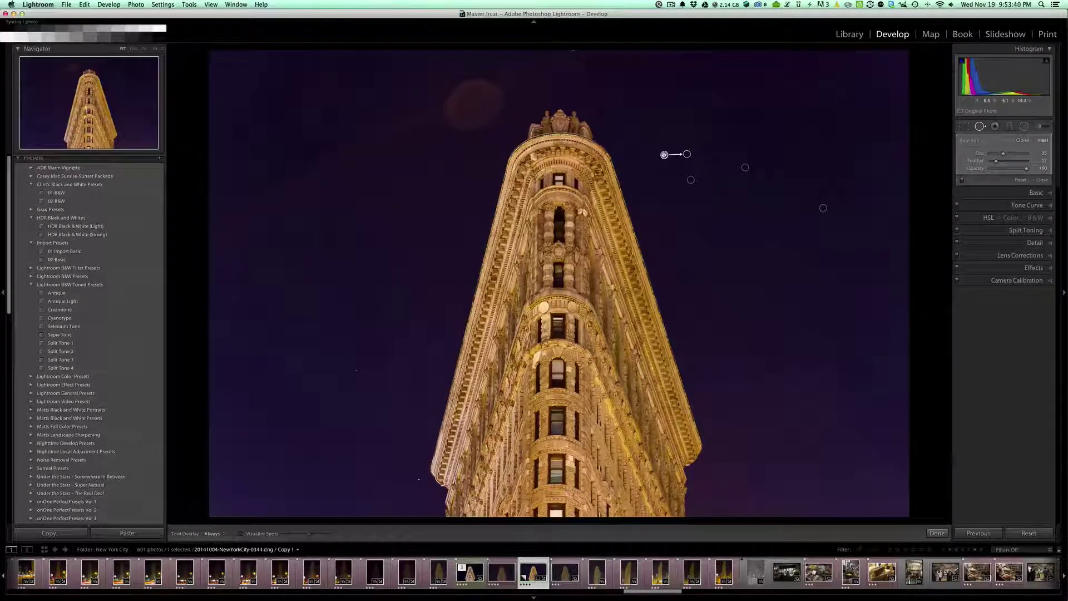
mouse_move(663, 154)
mouse_down()
mouse_move(708, 101)
mouse_move(635, 111)
mouse_move(650, 96)
mouse_move(767, 119)
mouse_move(779, 107)
mouse_move(599, 89)
mouse_move(749, 84)
mouse_move(827, 100)
mouse_move(650, 103)
mouse_move(727, 79)
mouse_move(742, 91)
mouse_up()
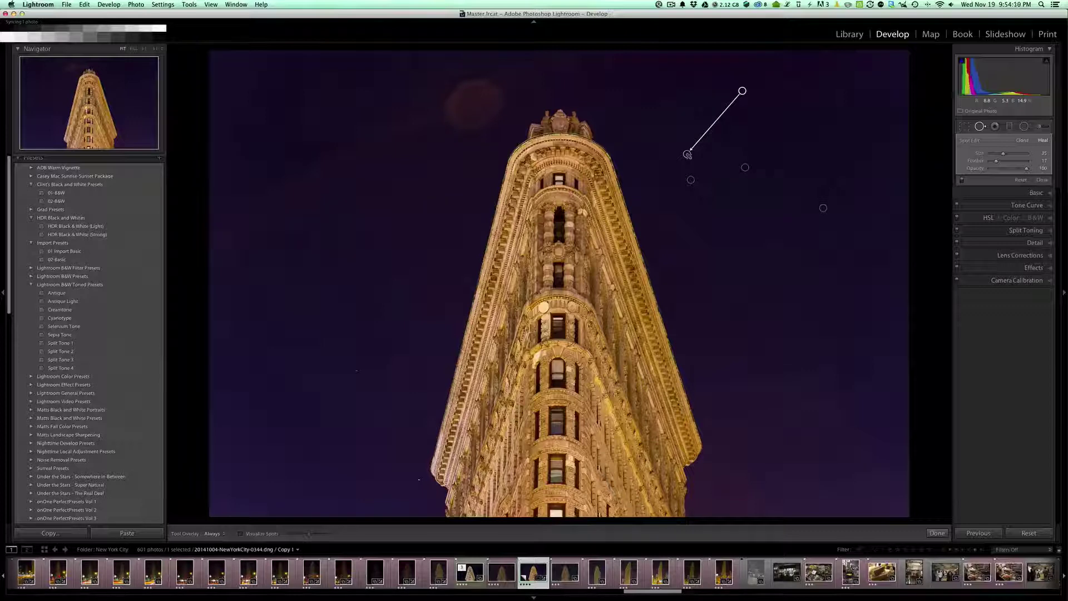
Enlarge the selected healing spot to a size of about 77.
scroll(688, 155, up, 10)
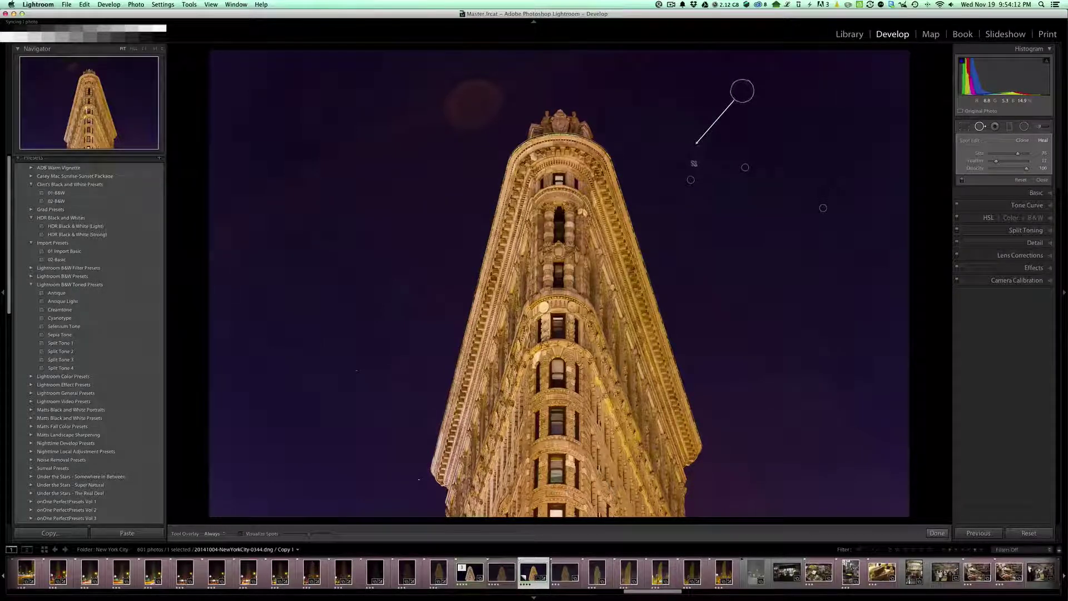
scroll(695, 161, up, 3)
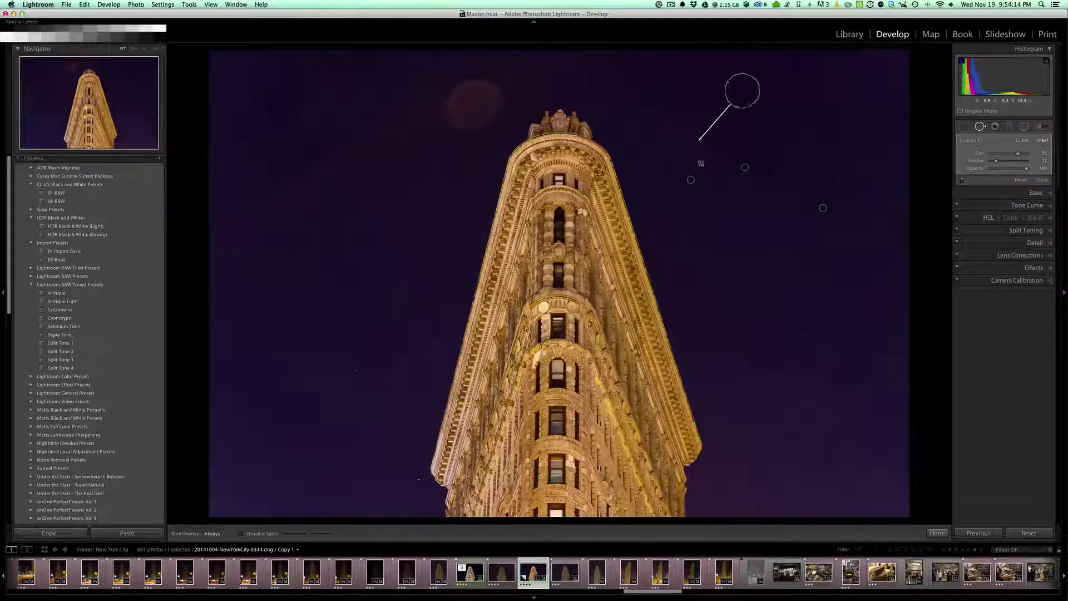
scroll(696, 157, down, 3)
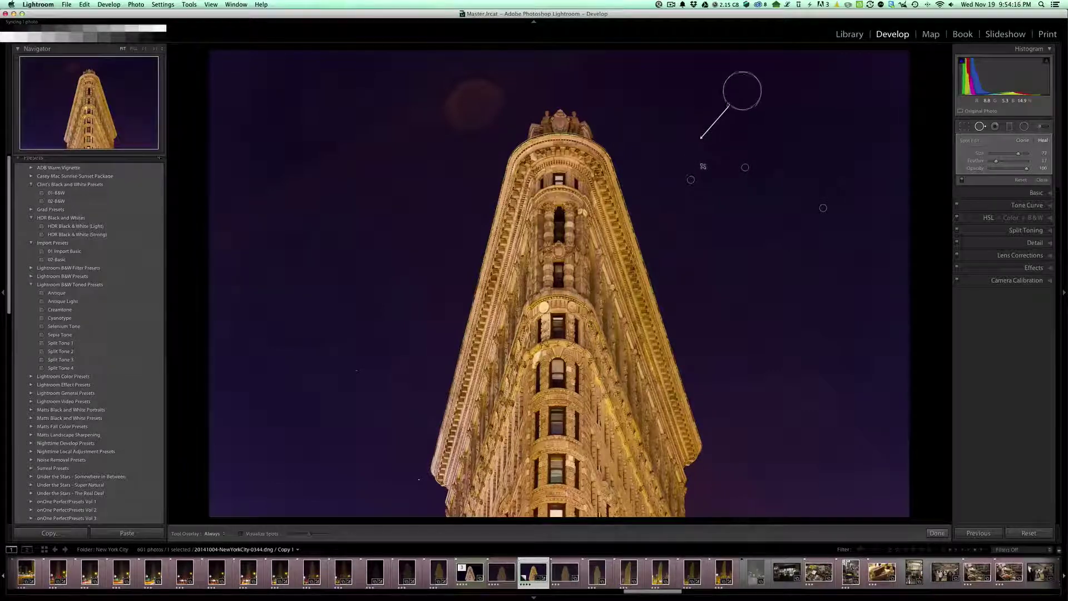
scroll(695, 157, up, 3)
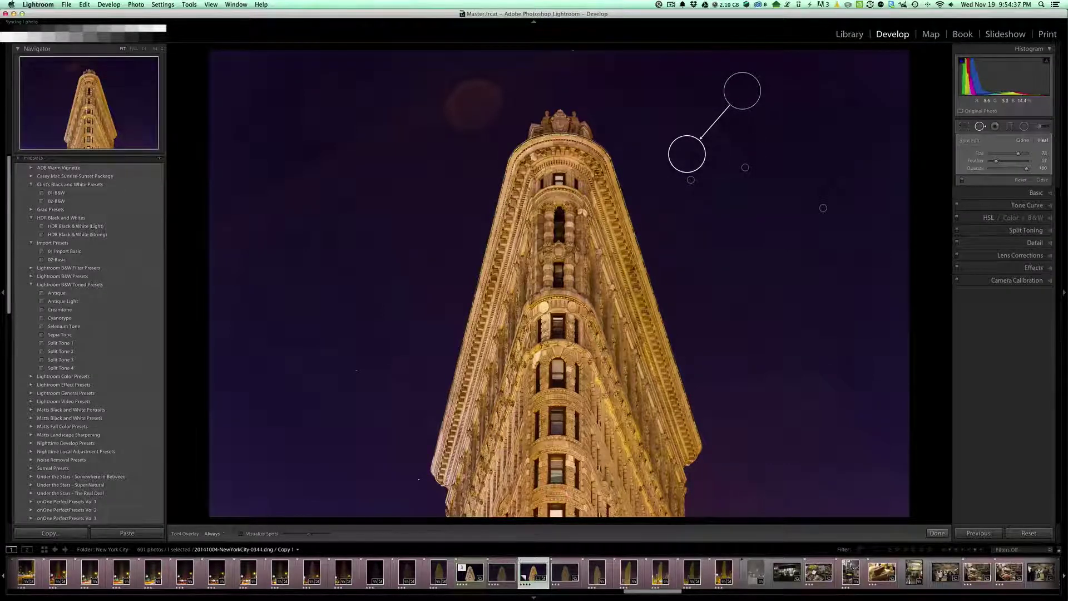
Delete the enlarged healing spot, the spot over the white speck and the small spot closest to the tower.
key(alt)
key(alt)
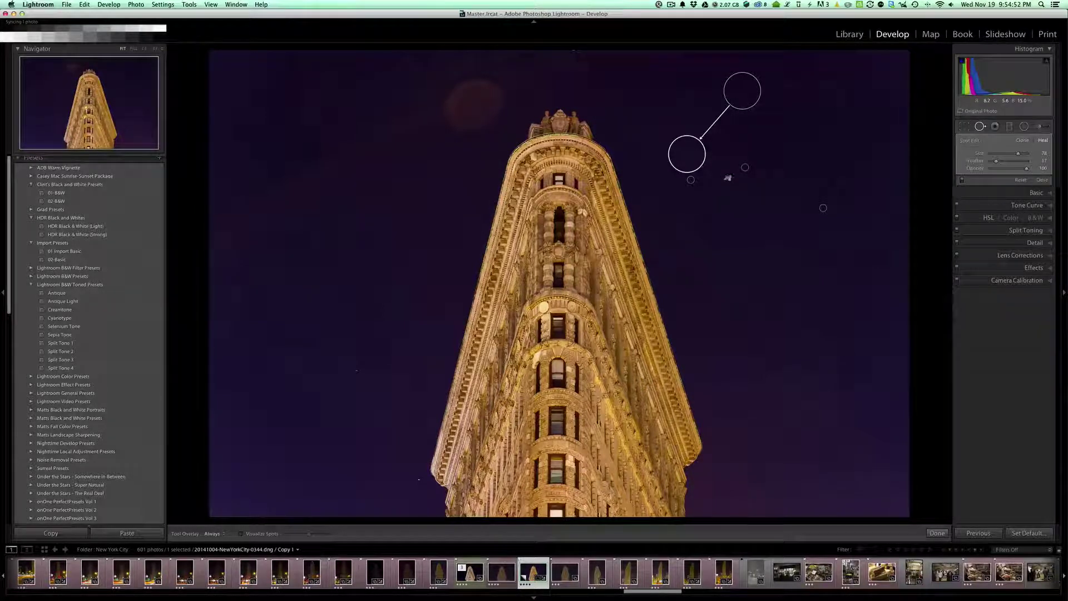
alt+click(687, 153)
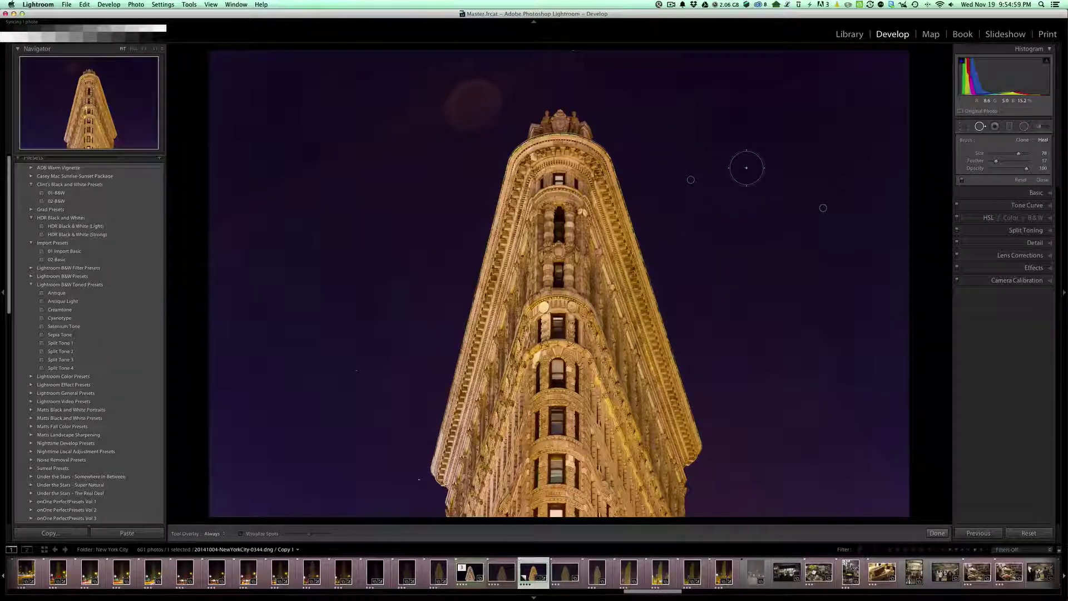
click(691, 180)
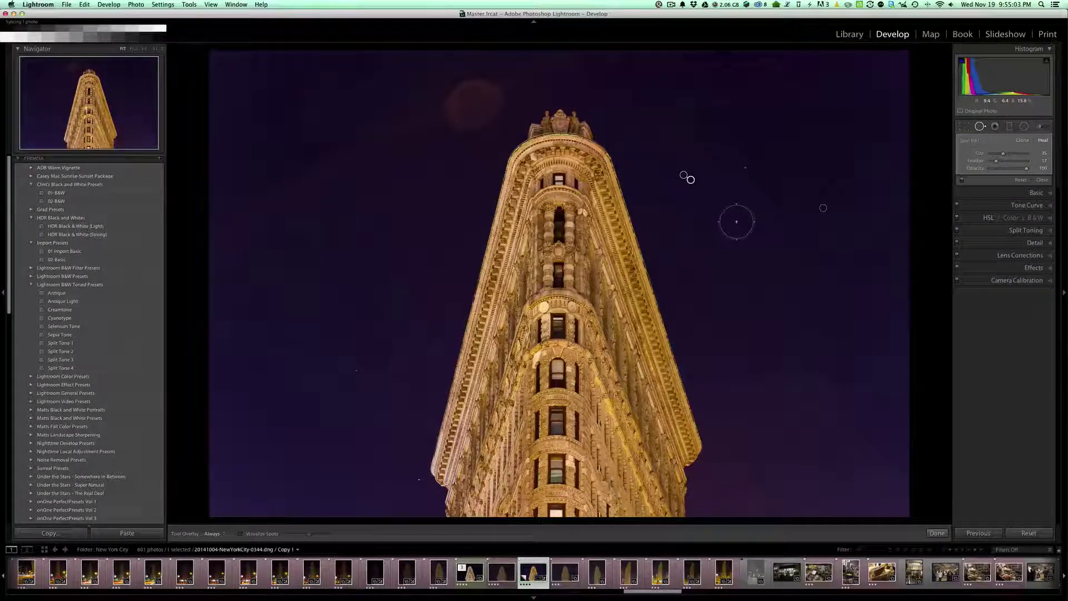
key(Delete)
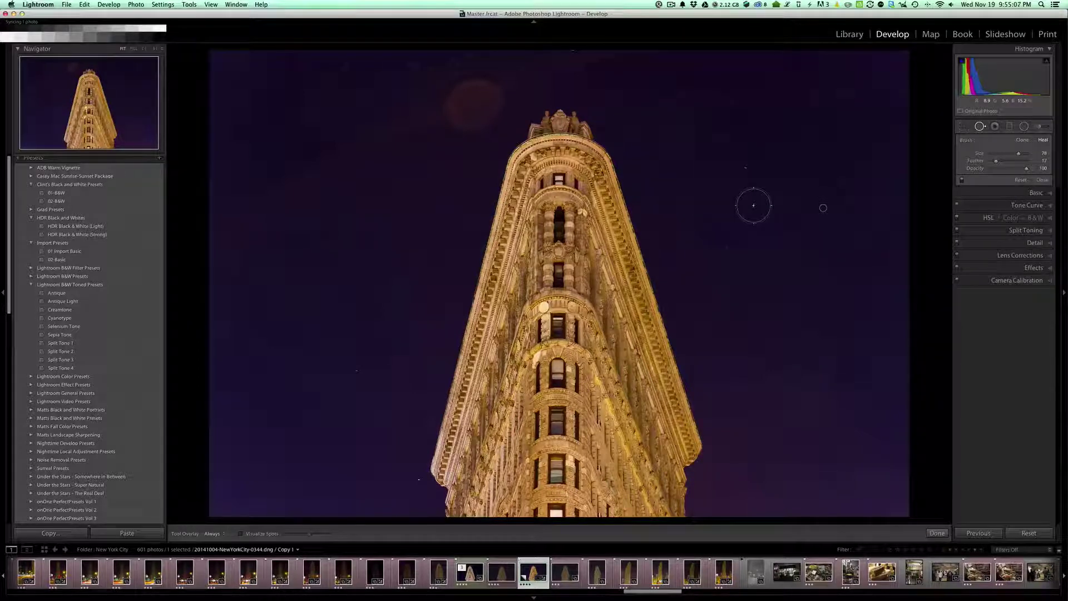
Heal the white speck again with a larger spot and add three more such spots in the sky between it and the tower.
click(746, 169)
click(690, 178)
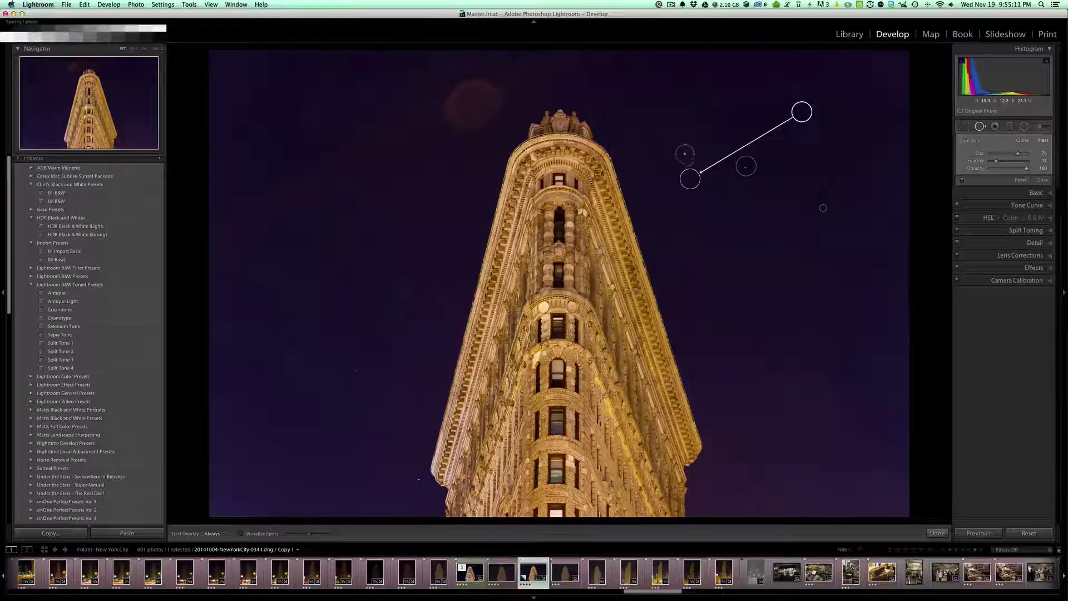
click(685, 153)
click(697, 115)
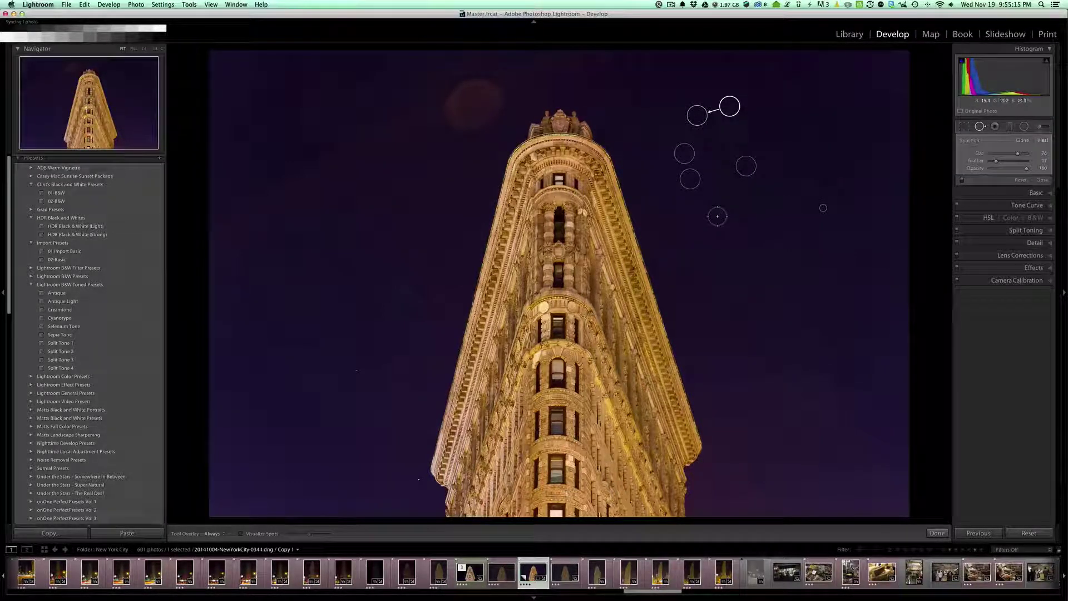
Review the mode, source, delete and reset options of the lowest healing spot beside the tower.
click(690, 178)
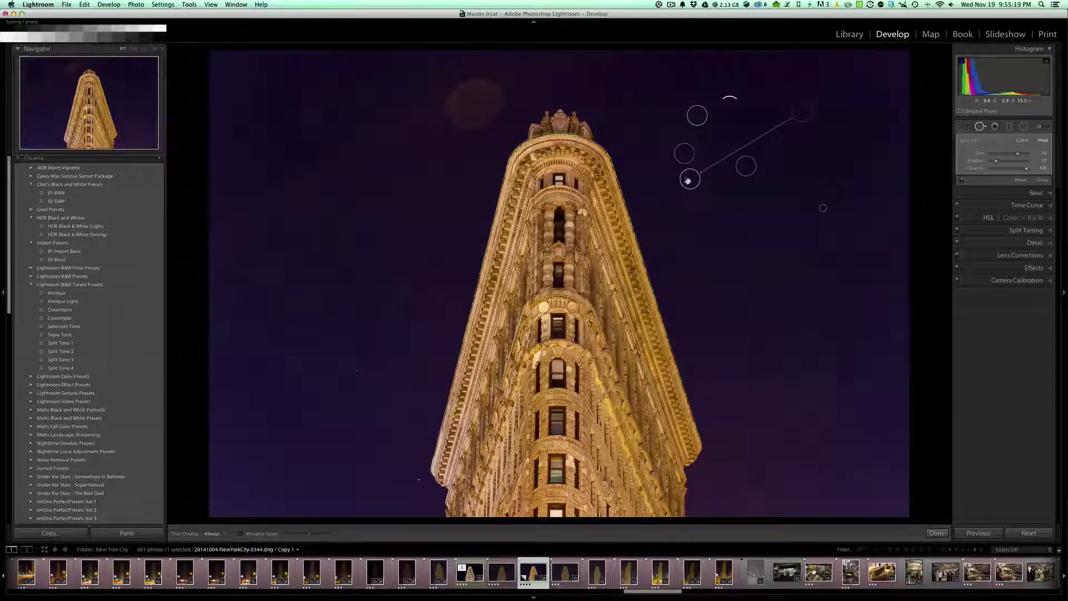
right_click(689, 180)
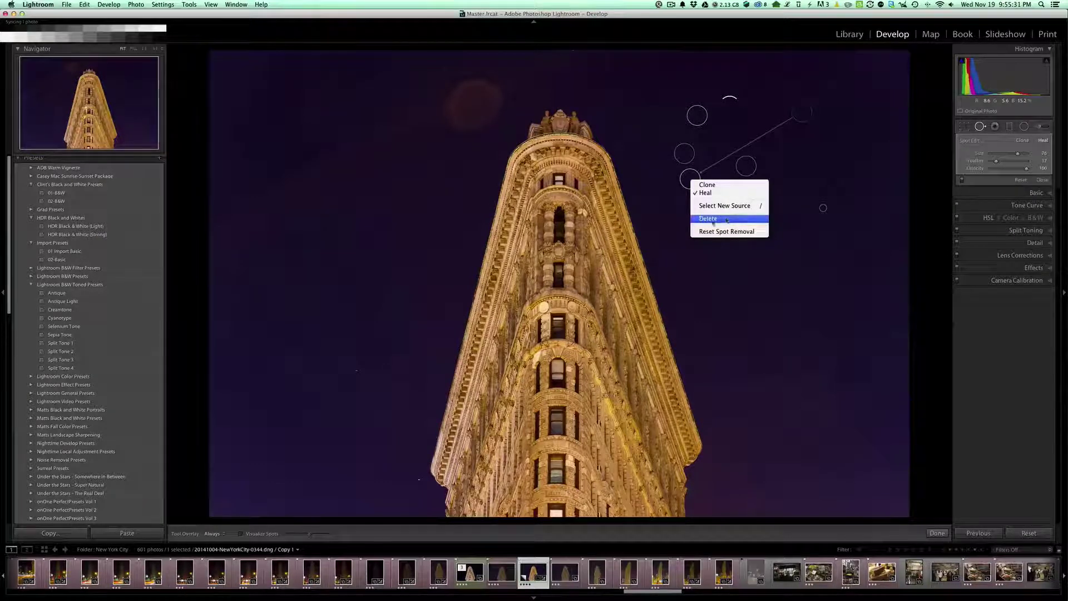
click(705, 185)
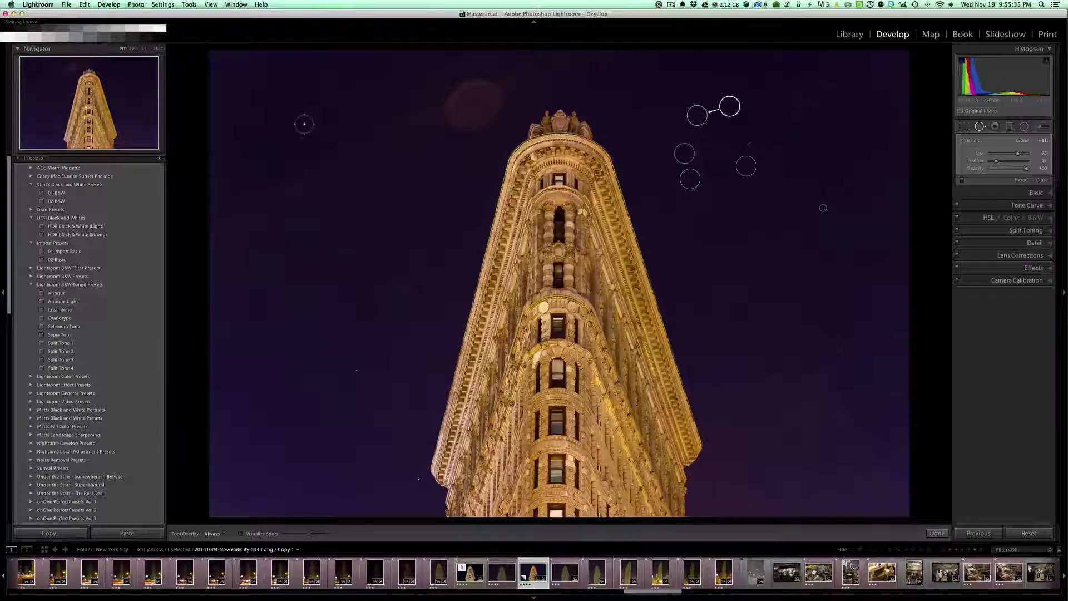
Add a healing spot to the sky far left of the tower, switching it to Clone and back to Heal.
click(303, 141)
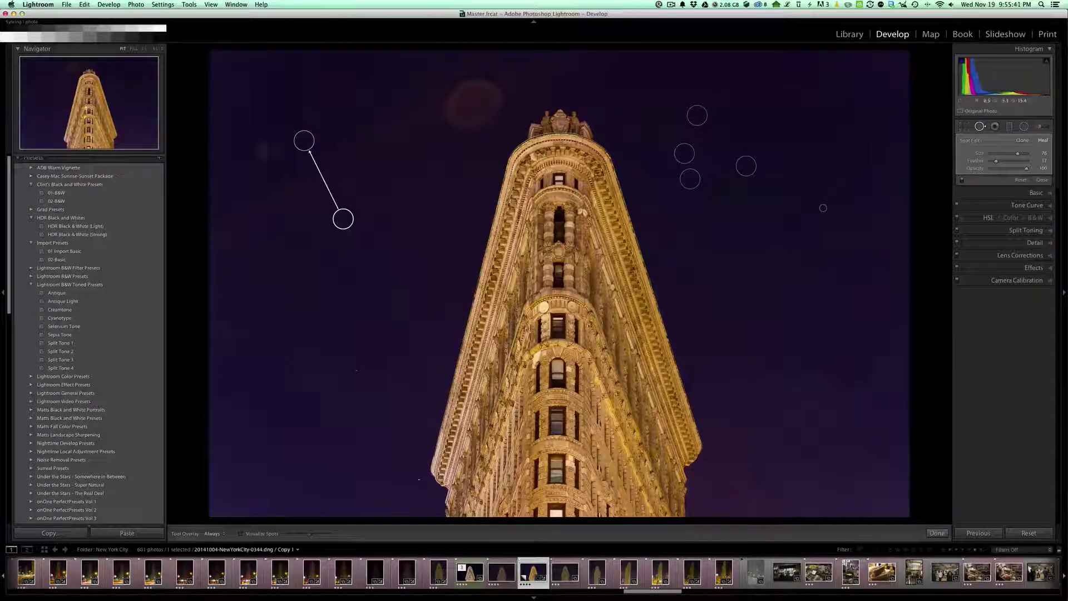
right_click(303, 143)
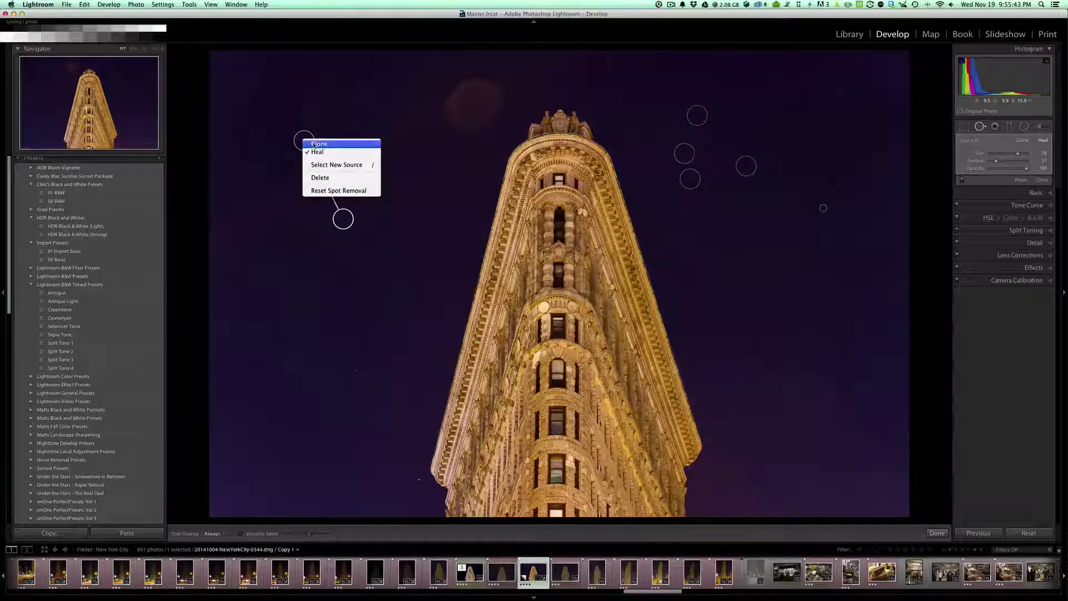
click(314, 144)
right_click(305, 140)
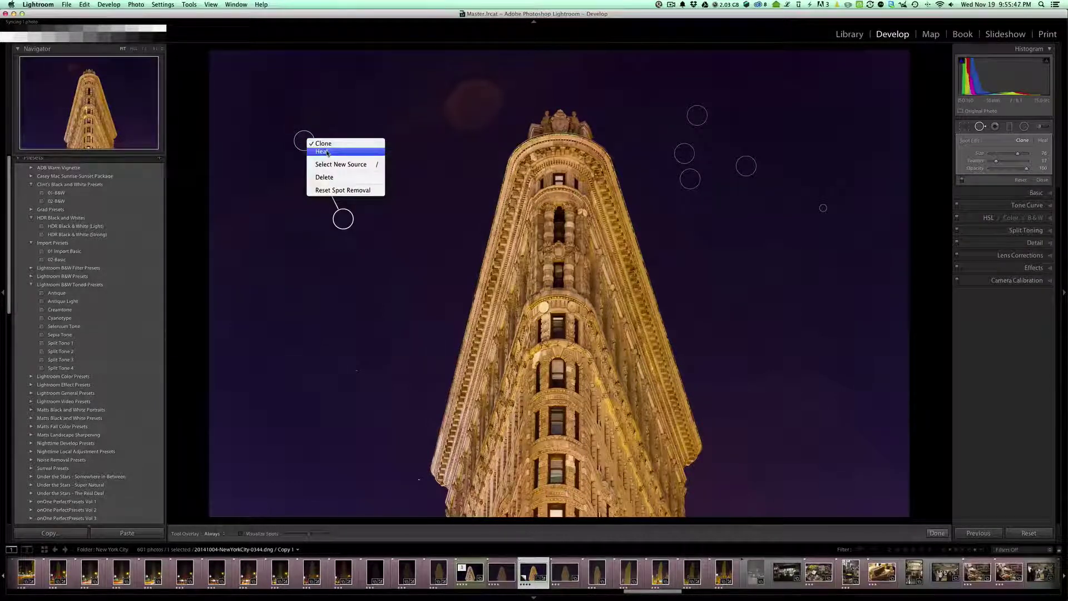
click(328, 152)
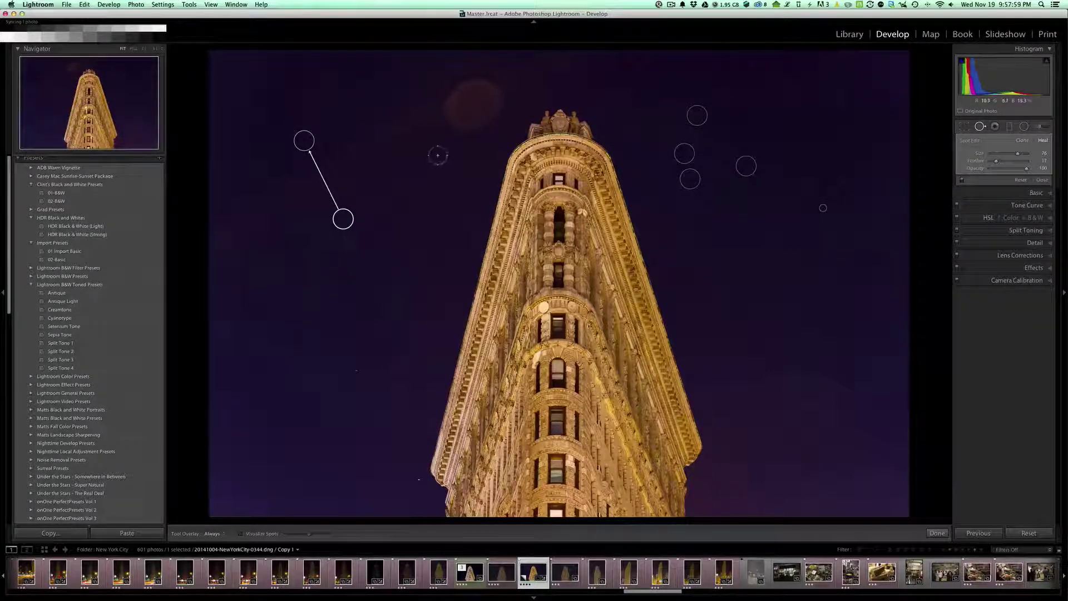
Paint a closed four-sided healing stroke in the sky left of the tower and delete it.
mouse_move(442, 183)
mouse_down()
mouse_move(333, 183)
mouse_move(354, 233)
mouse_move(425, 241)
mouse_move(450, 241)
mouse_move(451, 187)
mouse_up()
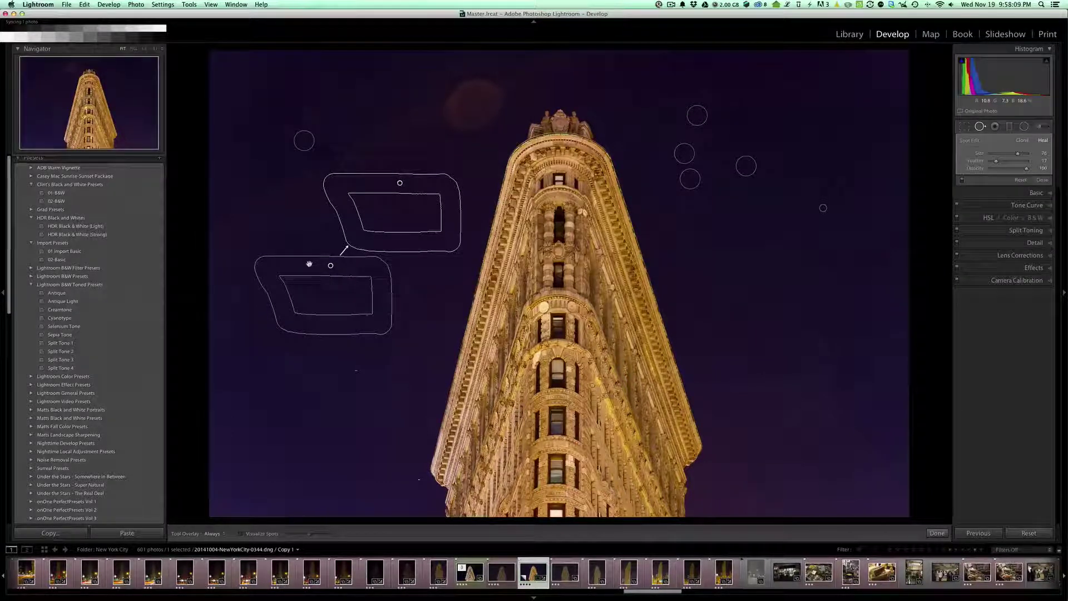
key(Delete)
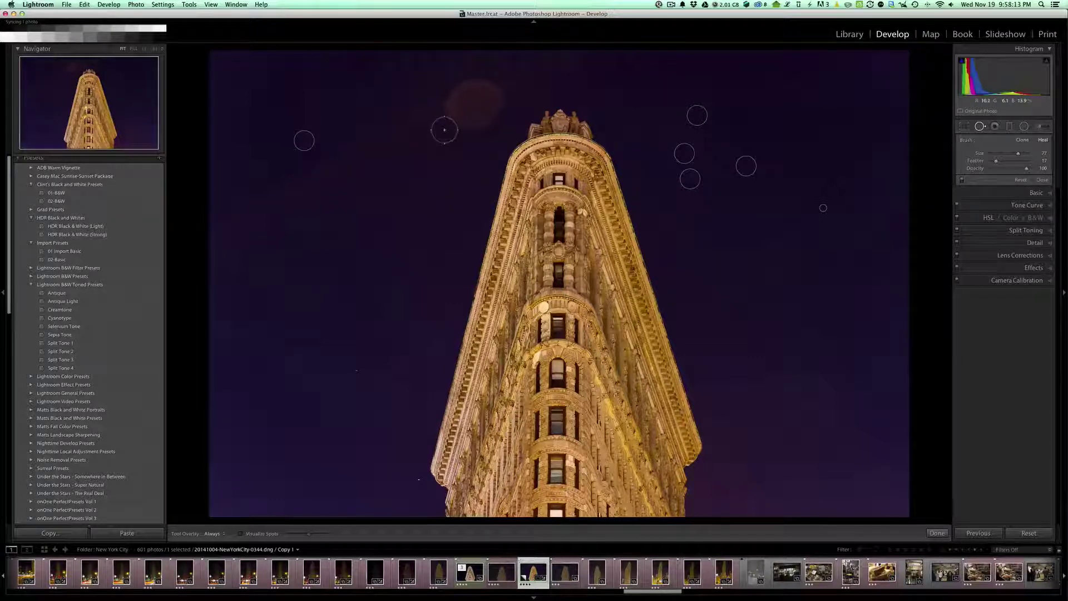
Enlarge the brush to about 82, heal the reddish flare near the tower's tip with one spot and delete that spot.
scroll(445, 125, up, 2)
scroll(468, 111, up, 2)
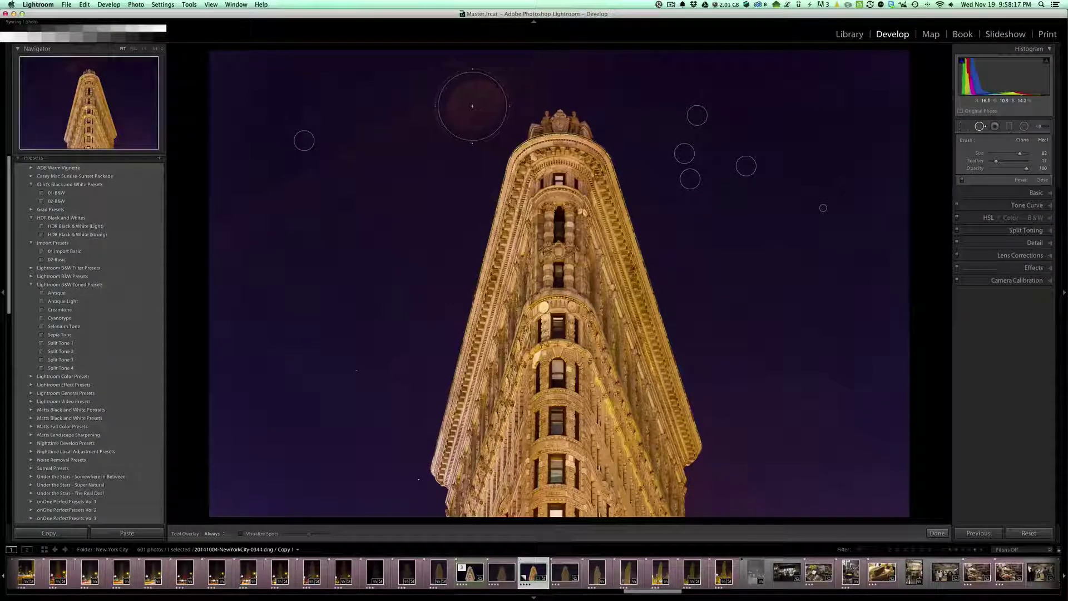
click(472, 105)
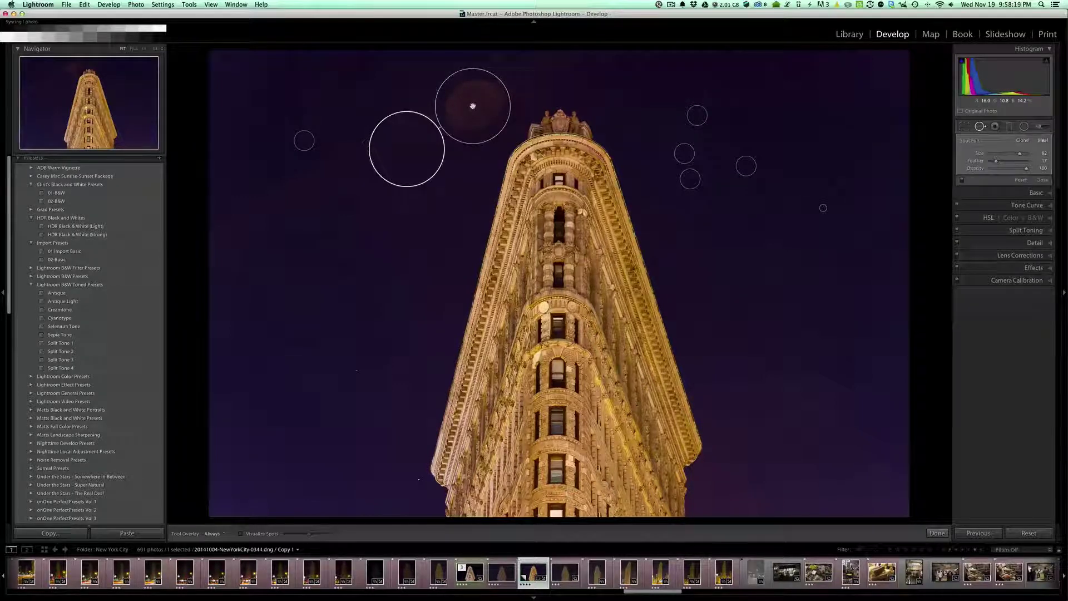
key(BackSpace)
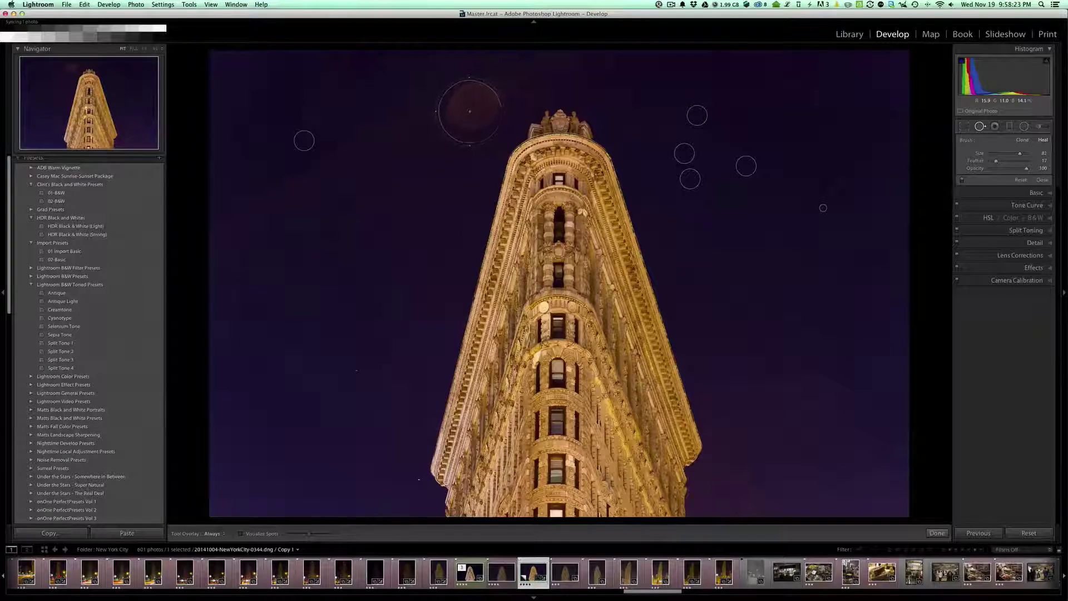
Reduce the brush size, paint a freehand healing stroke over the reddish flare and undo it.
scroll(467, 116, down, 3)
mouse_move(491, 94)
mouse_down()
mouse_move(466, 88)
mouse_move(447, 107)
mouse_move(465, 121)
mouse_move(489, 103)
mouse_up()
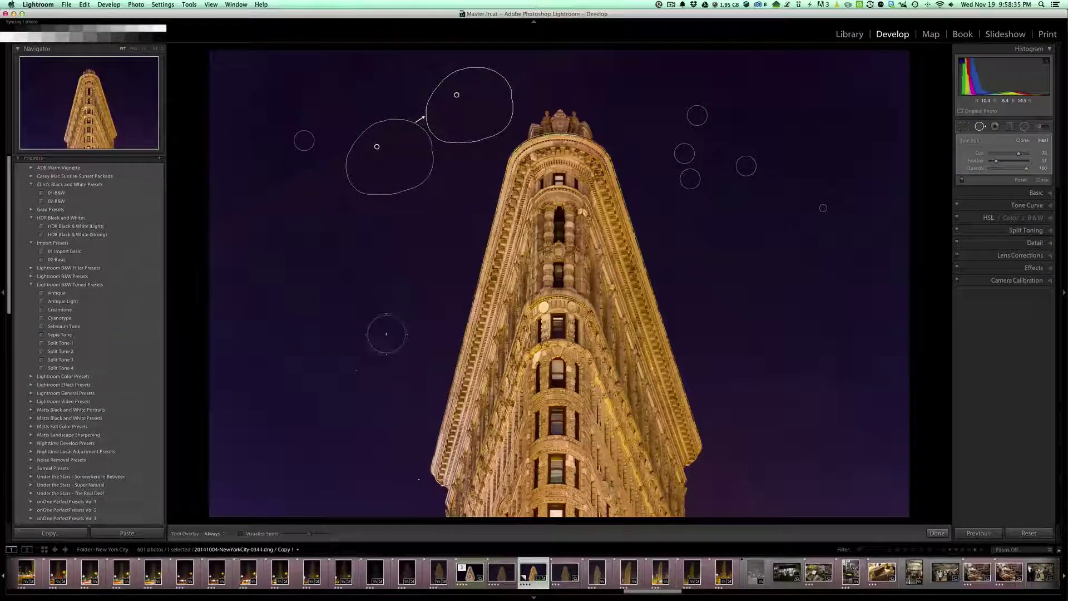
key(Escape)
key(super+z)
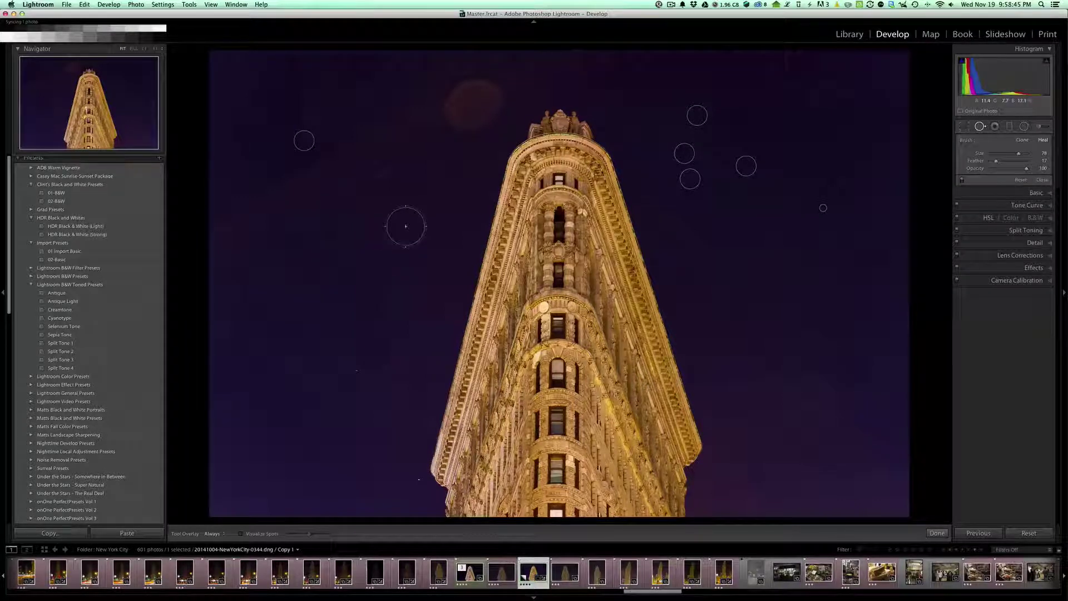
Paint a straight healing stroke across the reddish flare, from the sky above the tower's tip down to the photo's left edge.
click(552, 62)
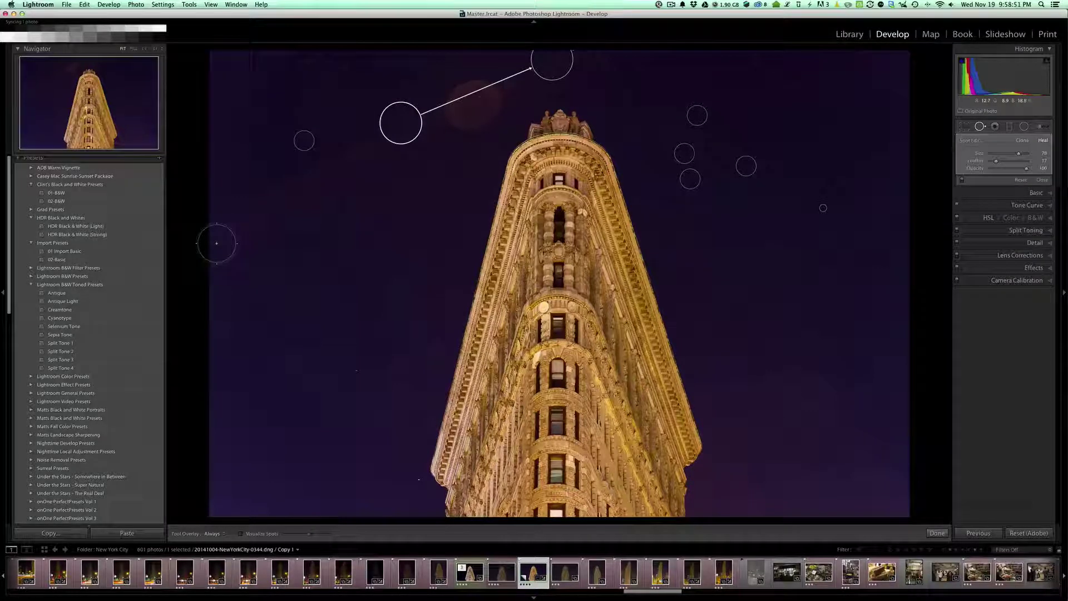
key(Escape)
key(super+z)
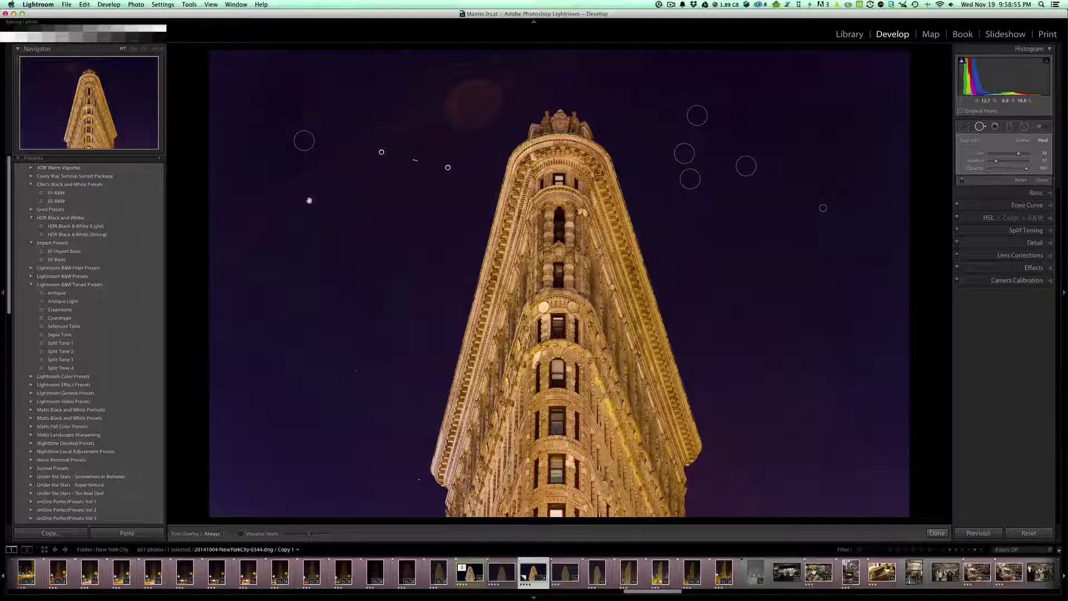
shift+click(352, 206)
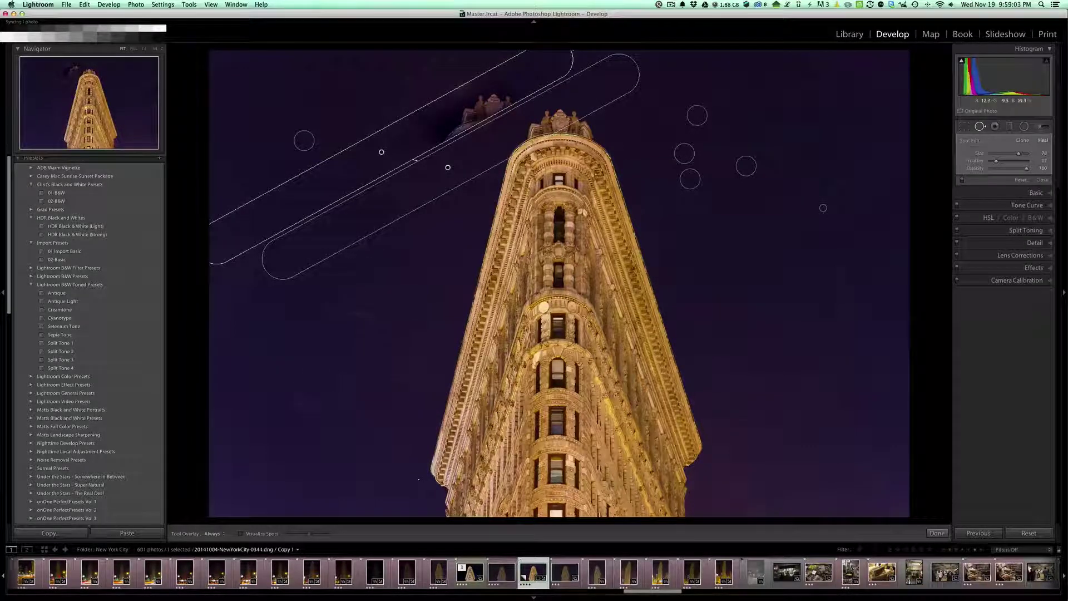
Paint a short, nearly vertical straight healing stroke in the sky left of the tower, moving its source and having new sources picked.
click(372, 292)
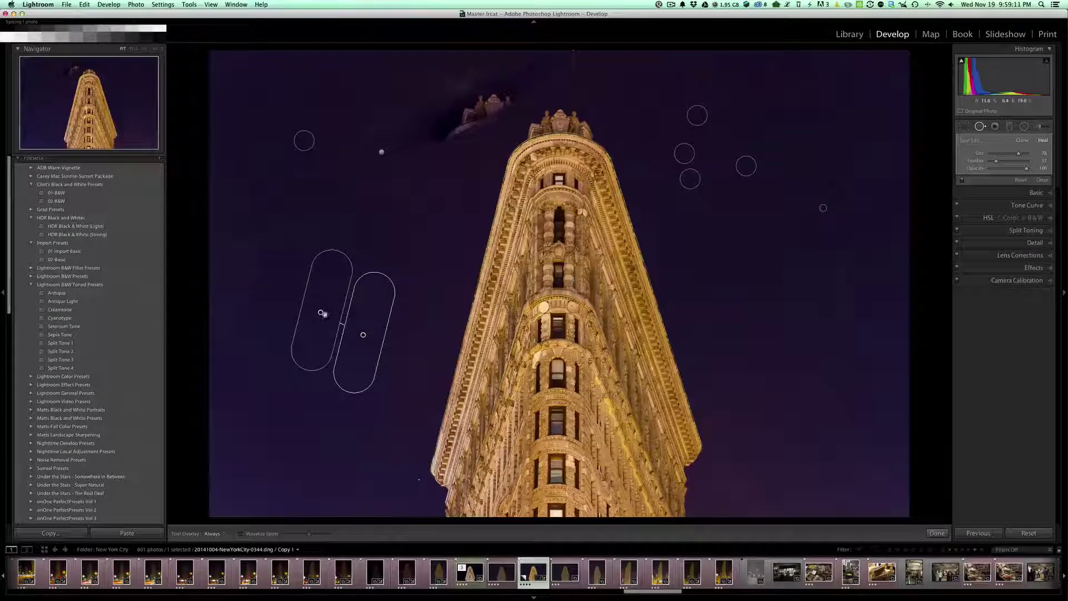
mouse_move(317, 332)
mouse_down()
mouse_move(267, 291)
mouse_move(334, 326)
mouse_up()
key(slash)
key(slash)
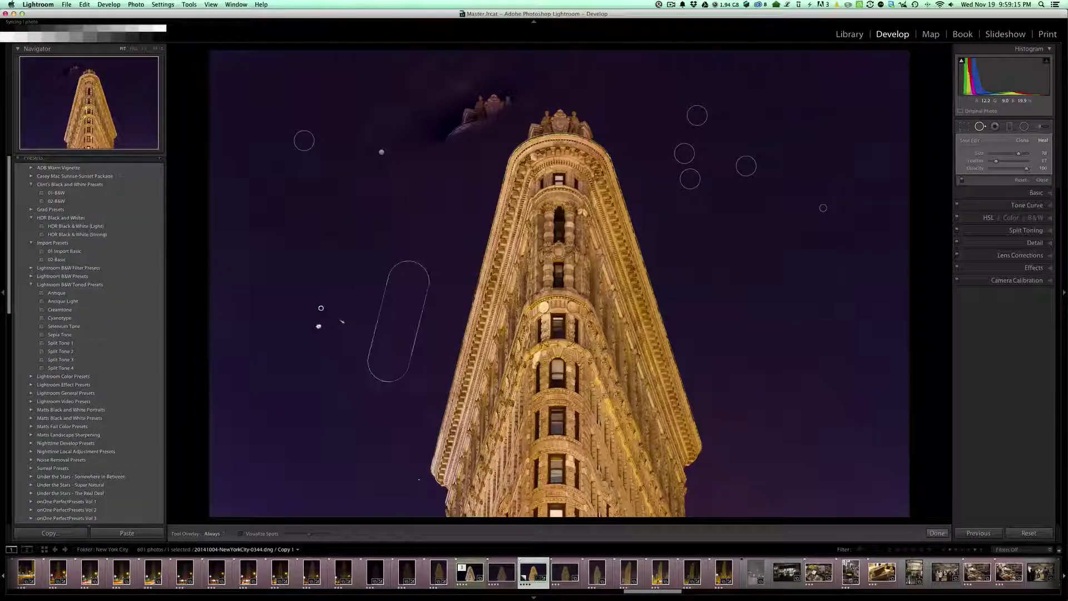
Enlarge the round healing spot in the upper sky far left of the tower.
scroll(314, 326, up, 3)
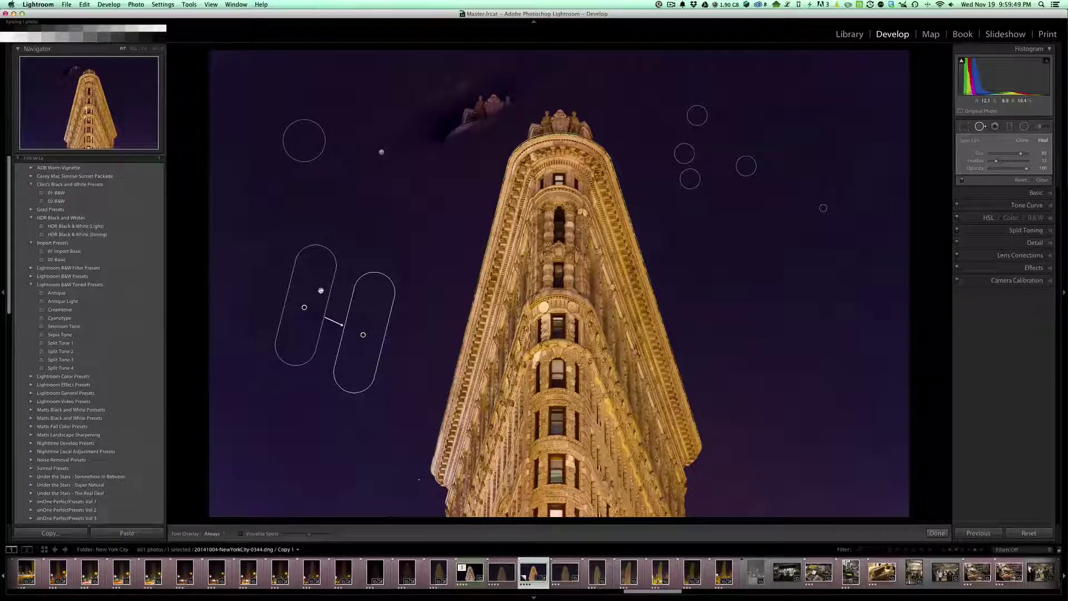
Delete the long diagonal healing stroke and the short stroke left of the tower.
click(381, 152)
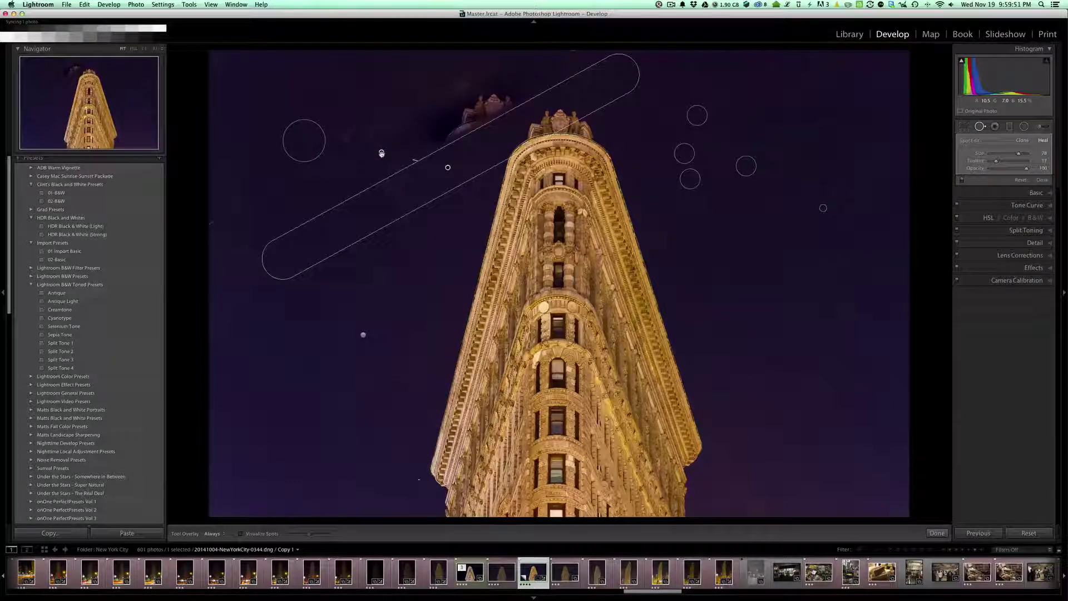
key(Delete)
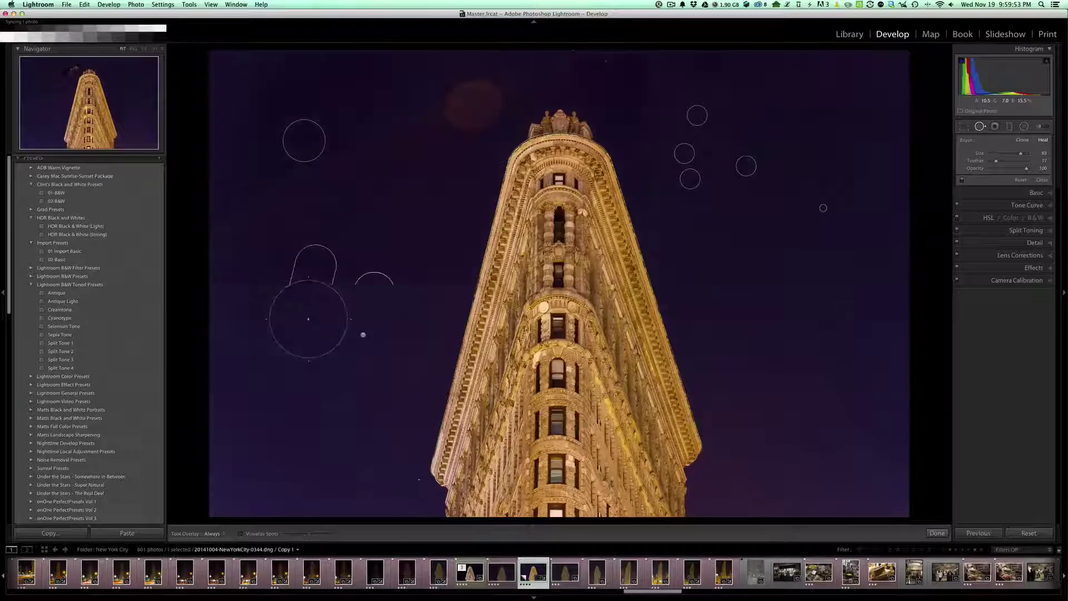
drag(308, 319, 296, 344)
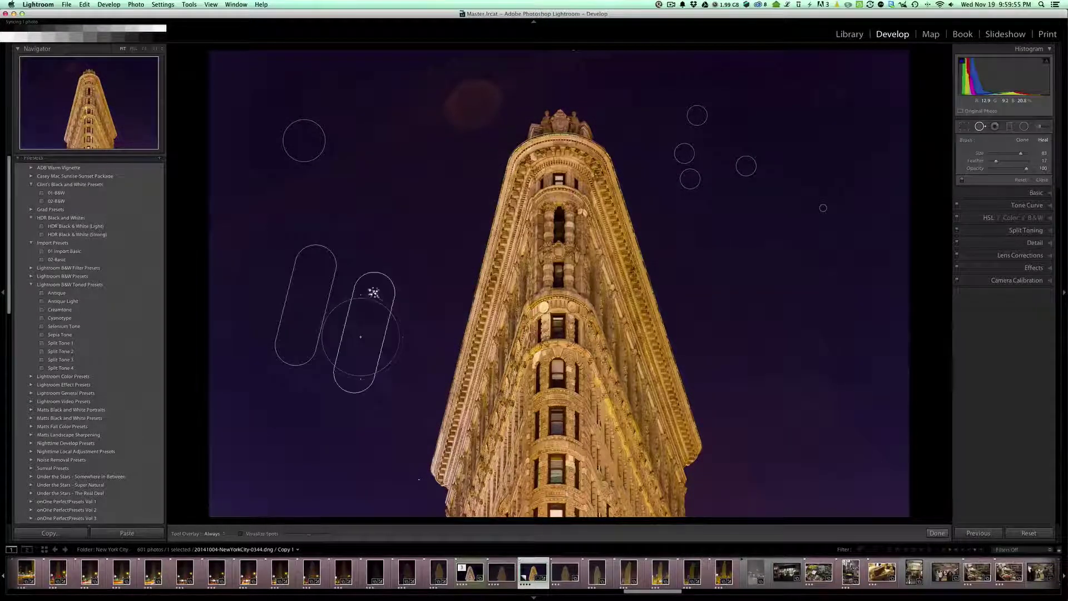
key(Delete)
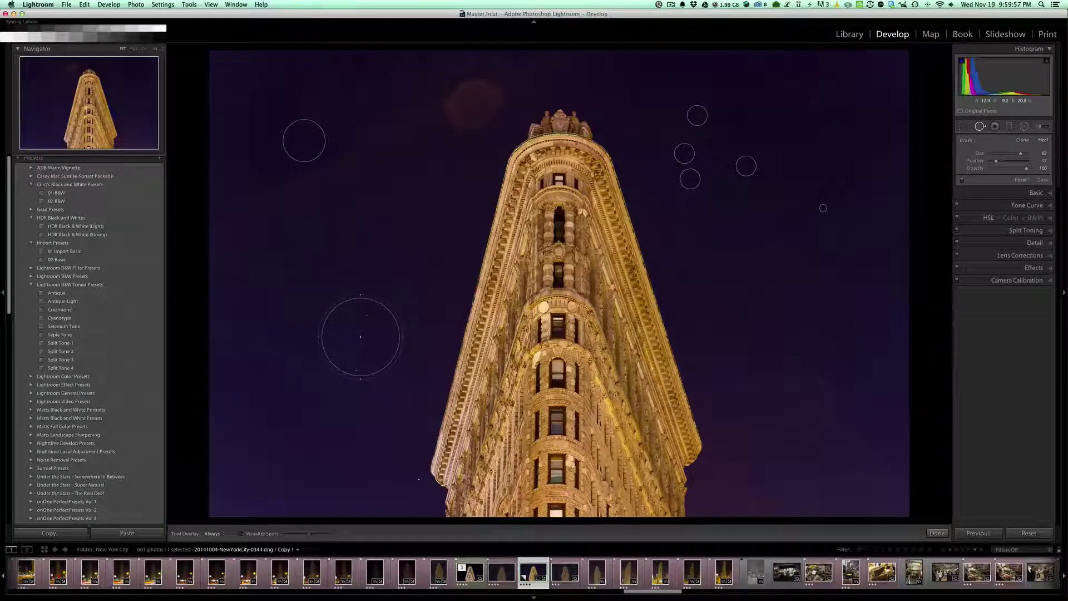
key(super+z)
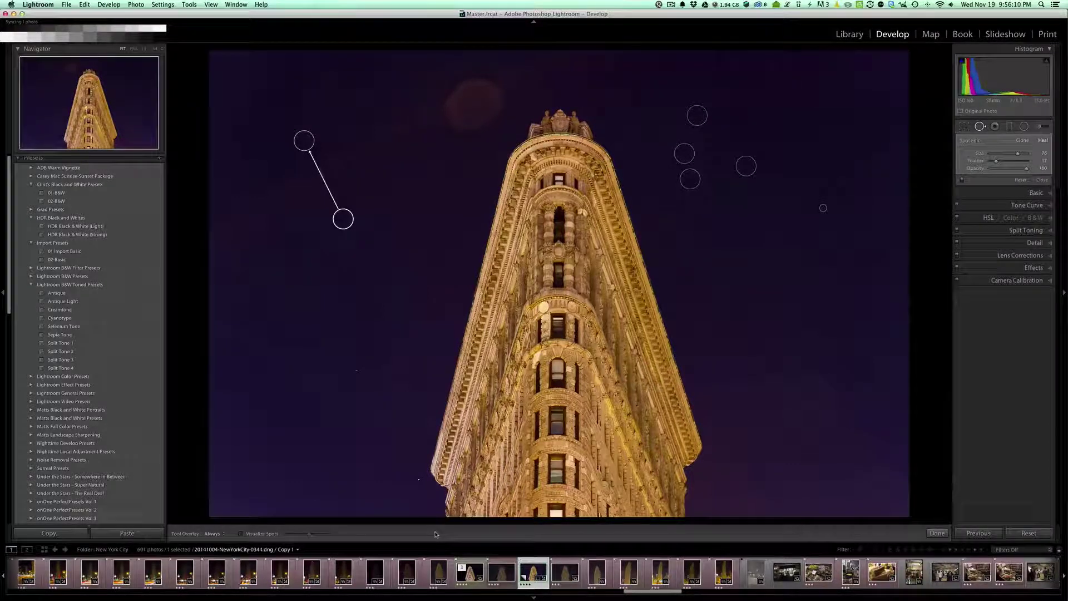
Hide the toolbar below the photo, show it again and set Tool Overlay to Auto.
key(t)
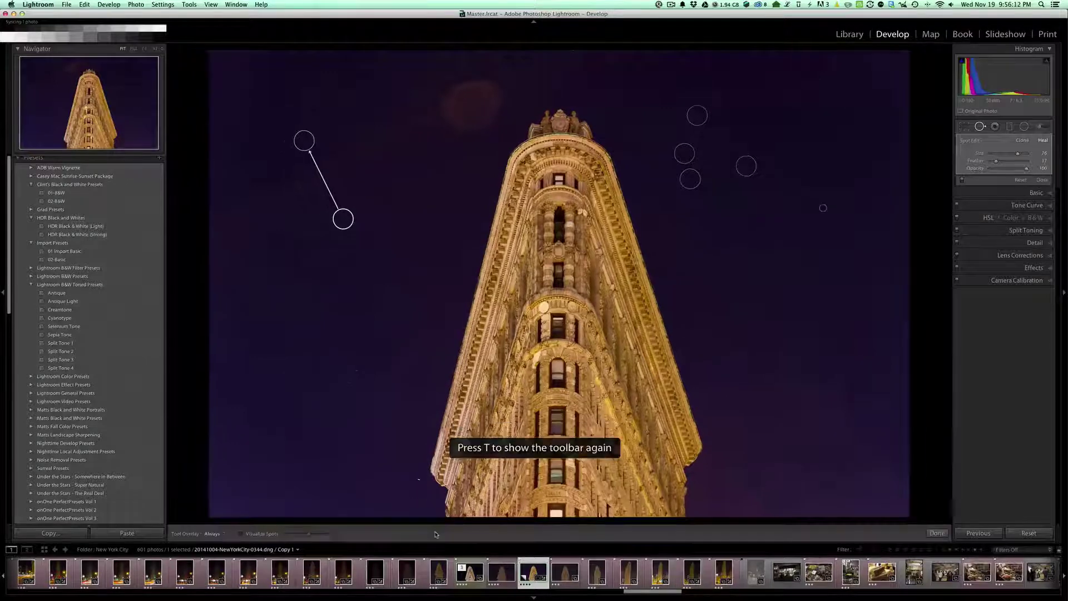
key(t)
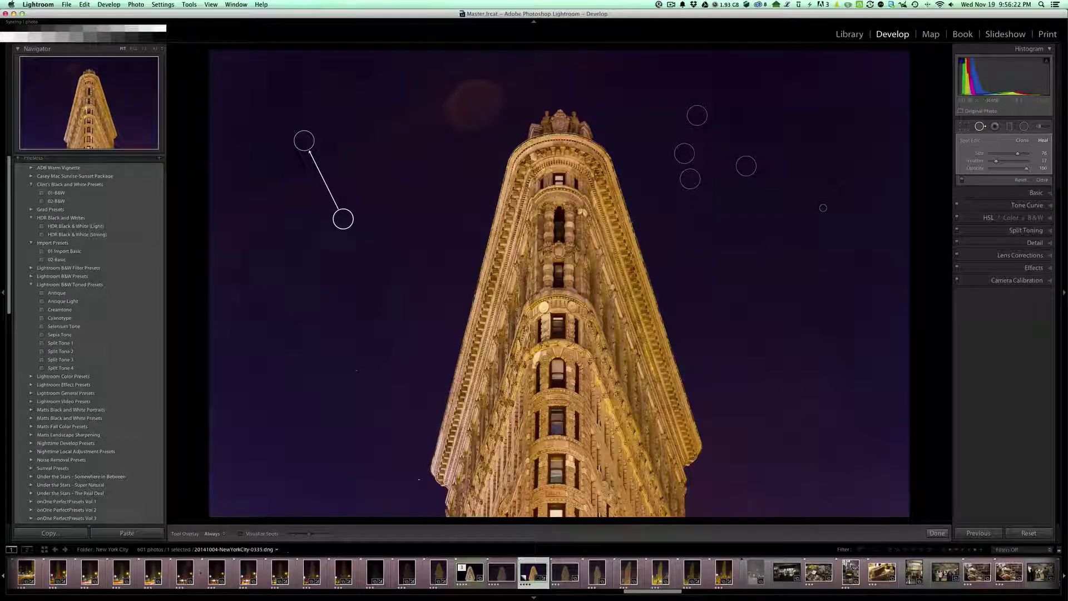
click(224, 535)
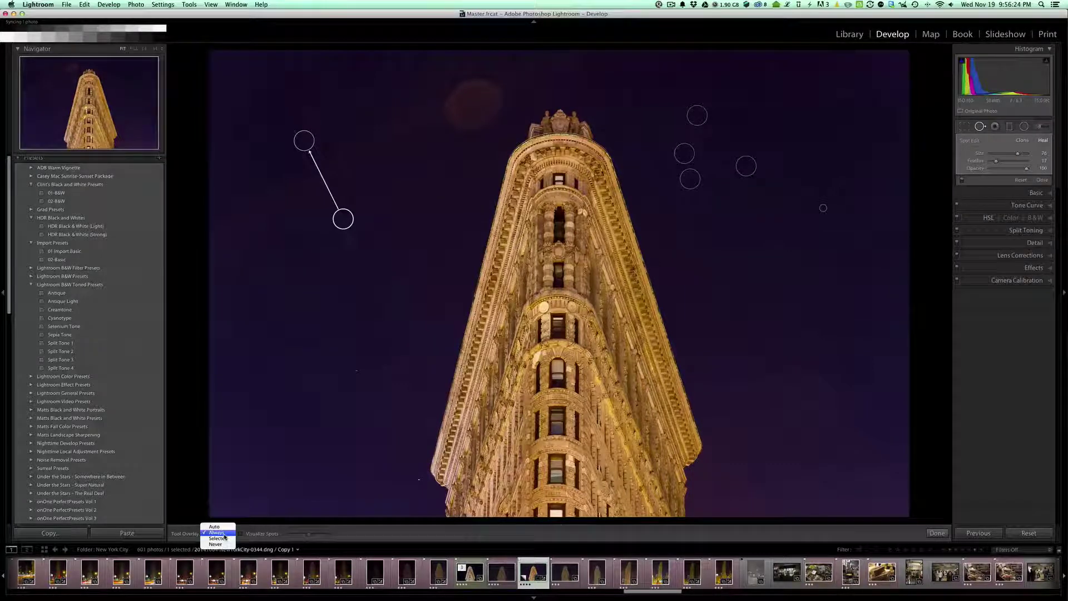
click(217, 527)
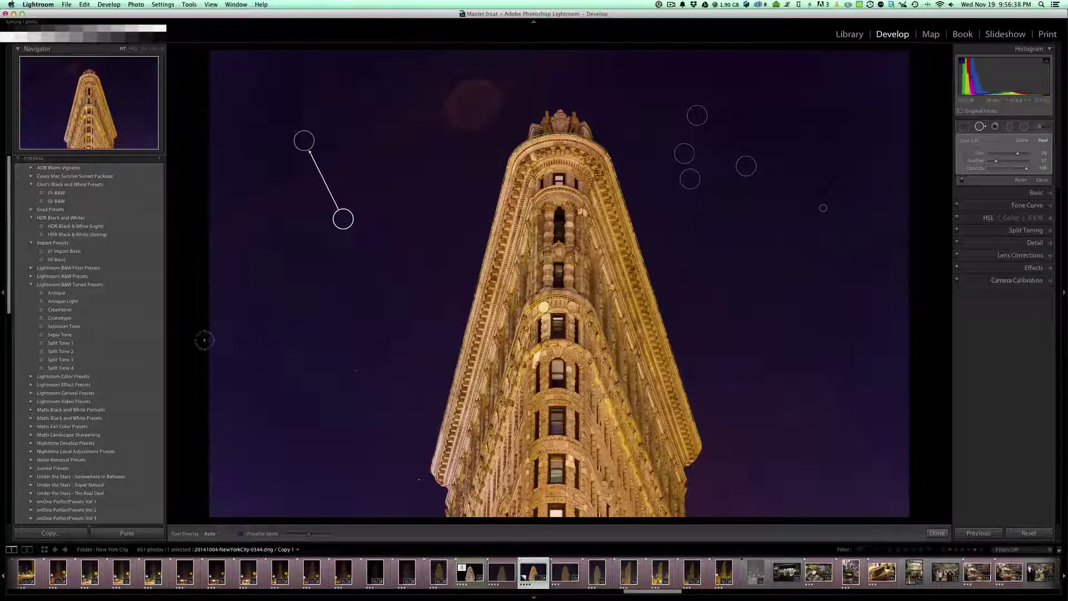
Set Tool Overlay to Selected to show only the active spot, and return it to Always.
click(217, 536)
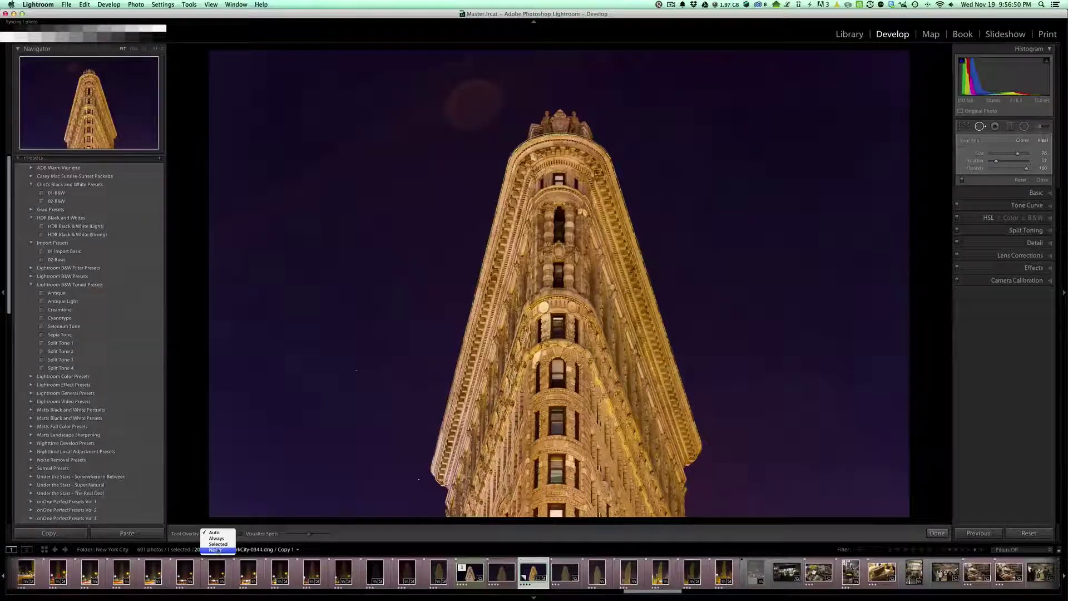
click(217, 544)
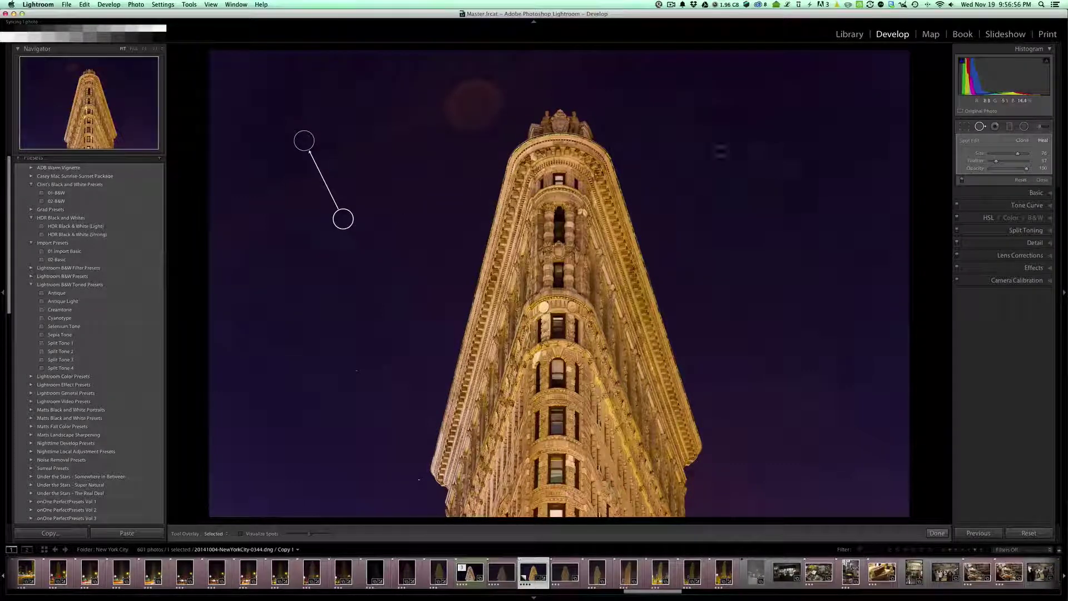
click(214, 534)
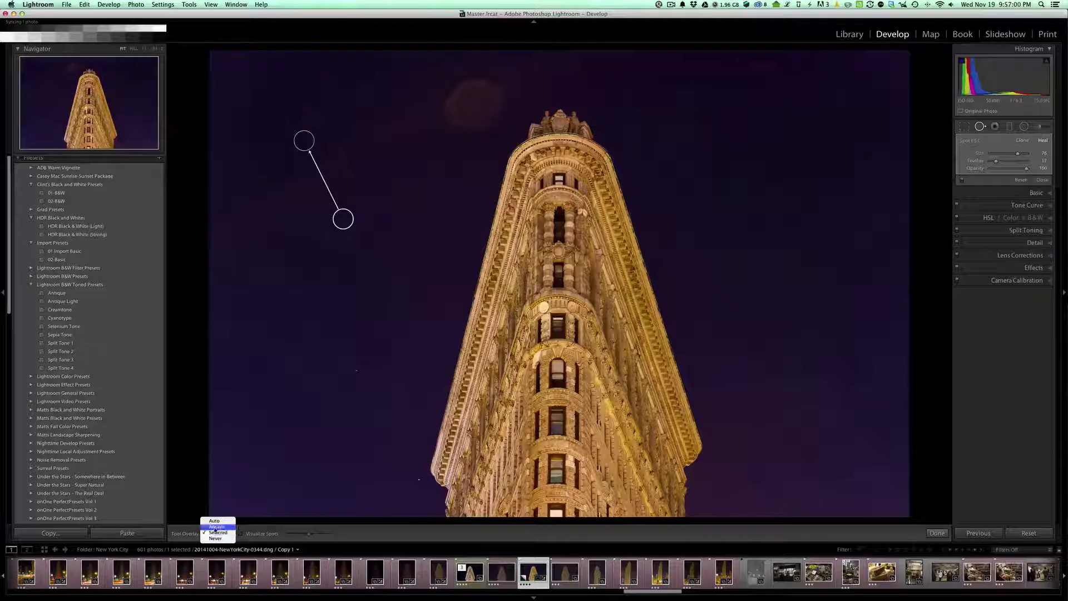
click(216, 526)
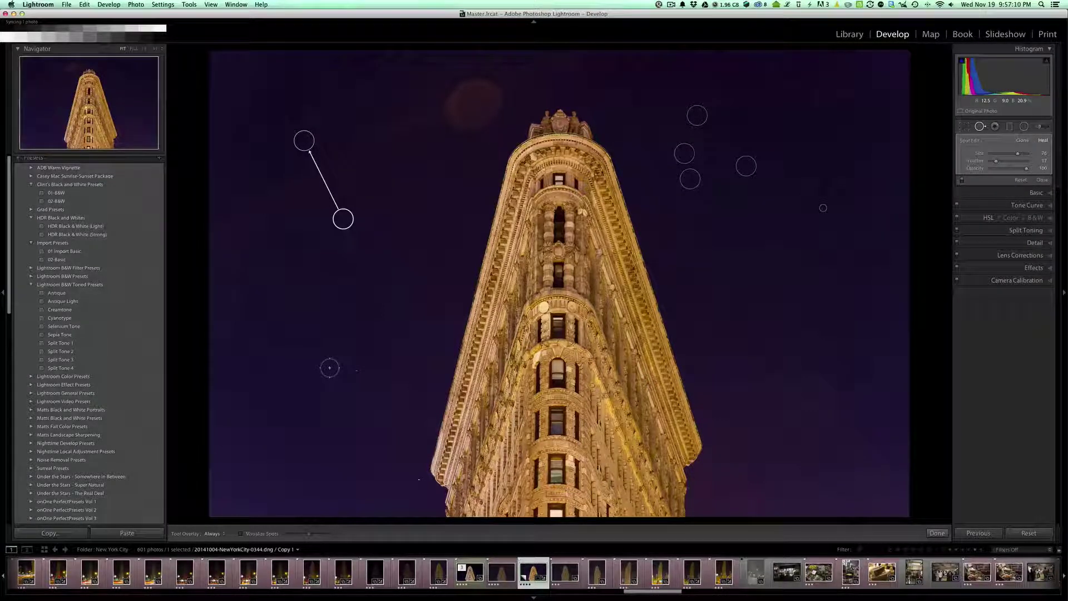
Toggle the spot overlays between hidden and shown several times and set Tool Overlay back to Always.
key(h)
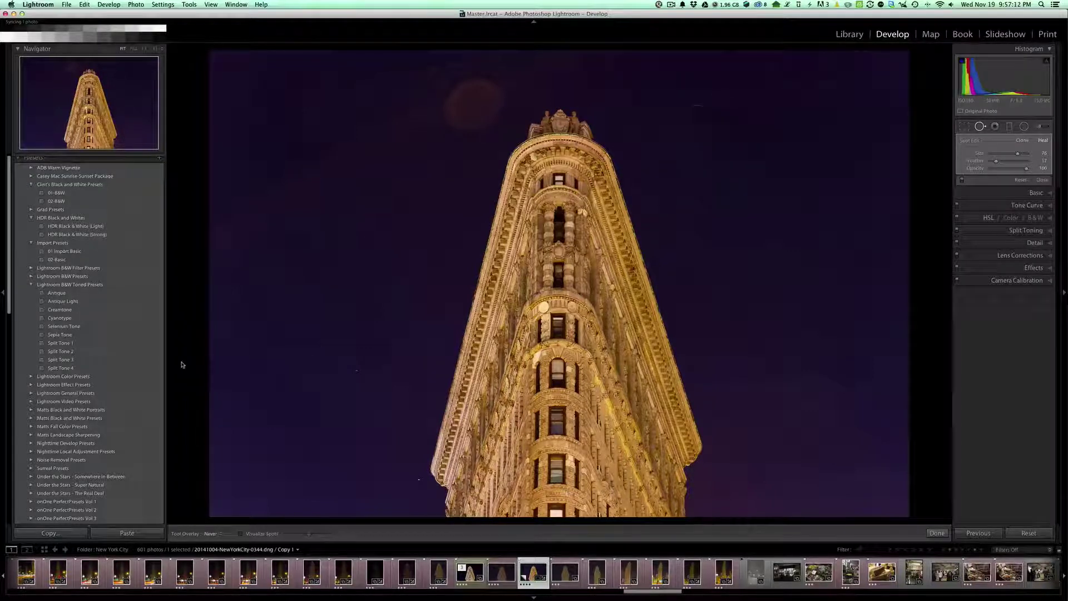
key(h)
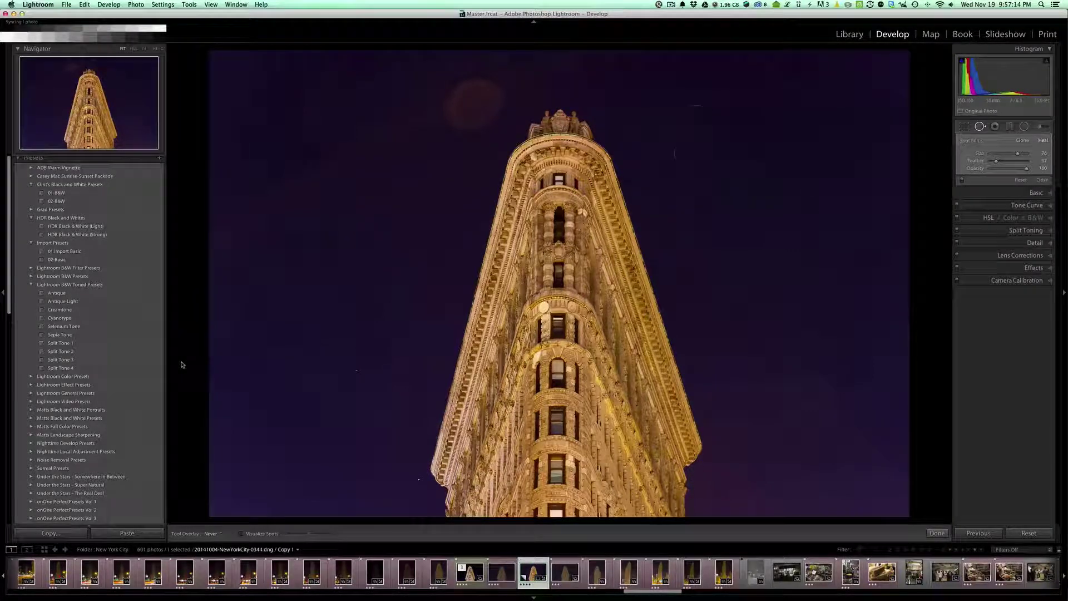
key(h)
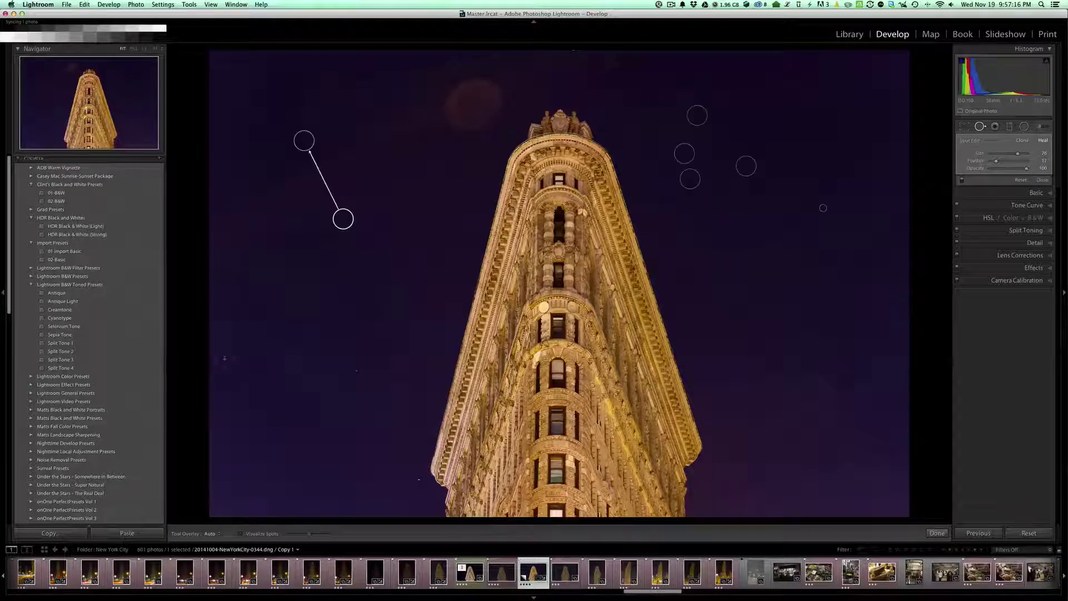
key(h)
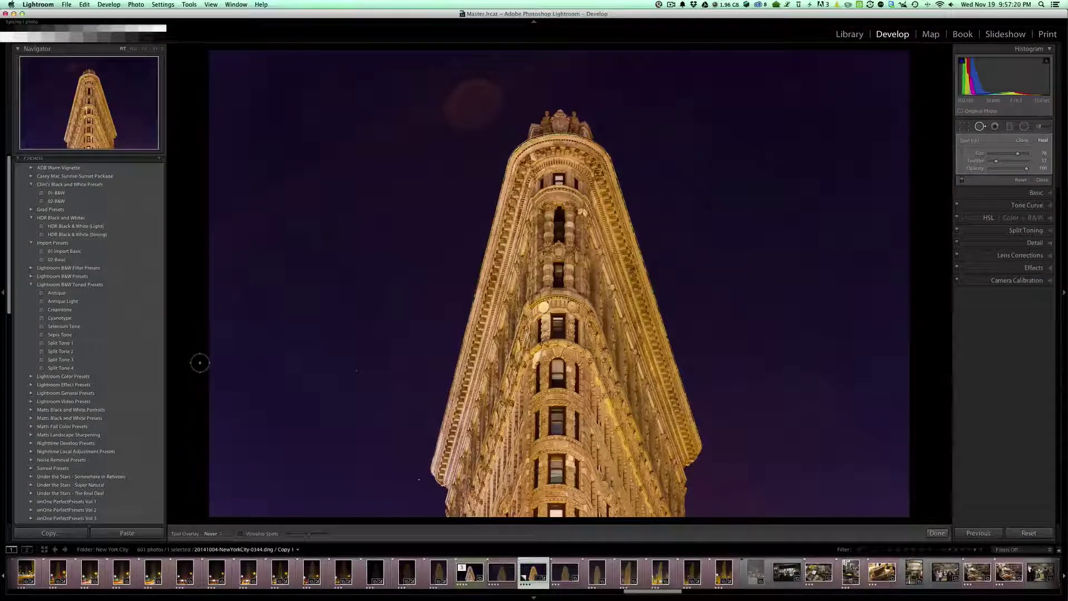
key(h)
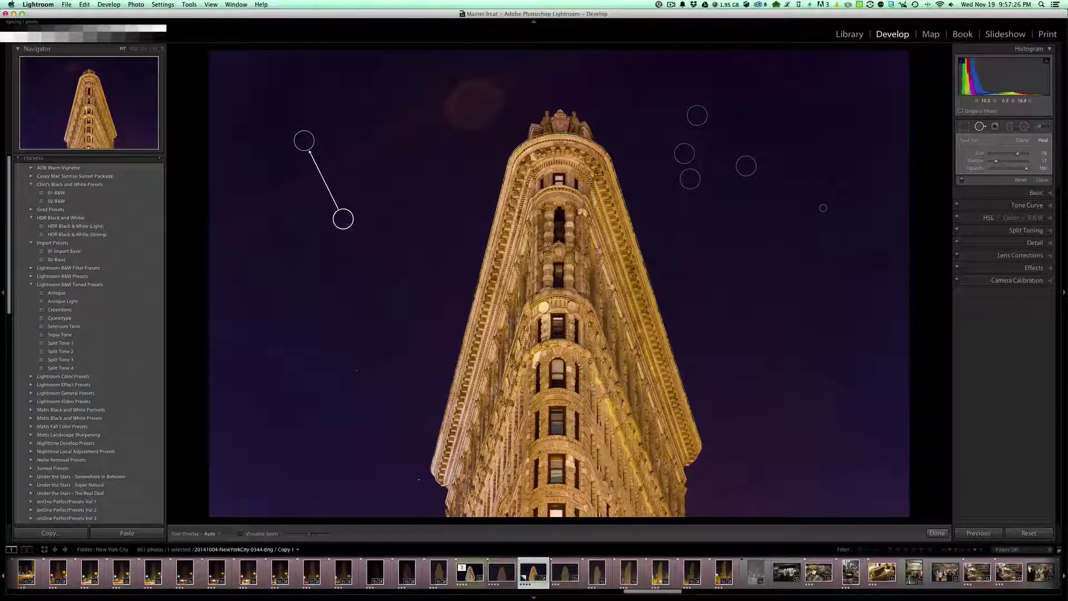
click(210, 533)
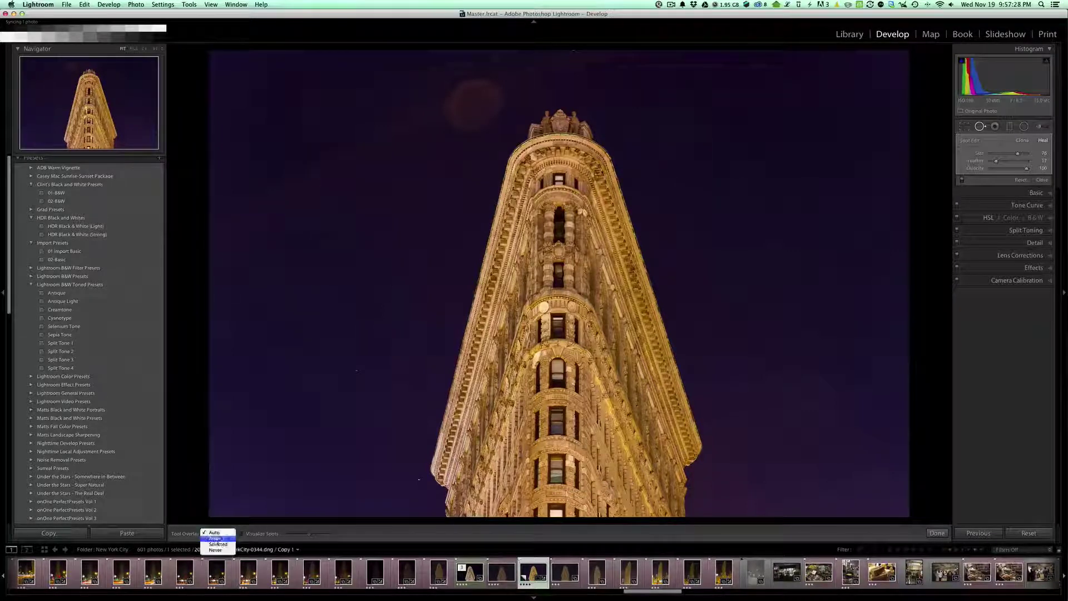
click(214, 527)
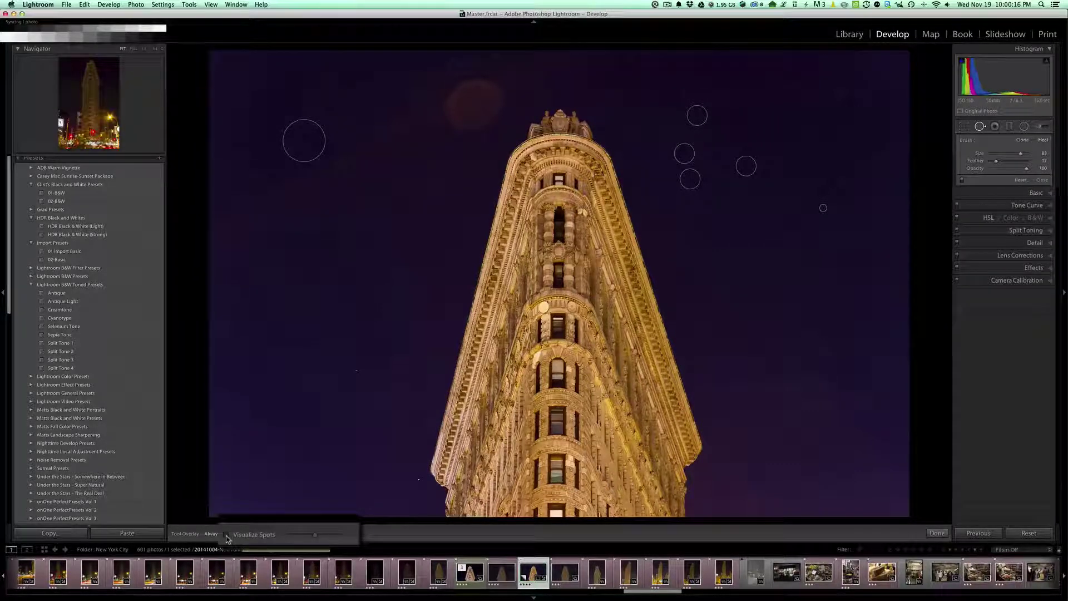
Turn on Visualize Spots with a slightly raised threshold, toggling it off and on to compare with the normal photo.
click(226, 534)
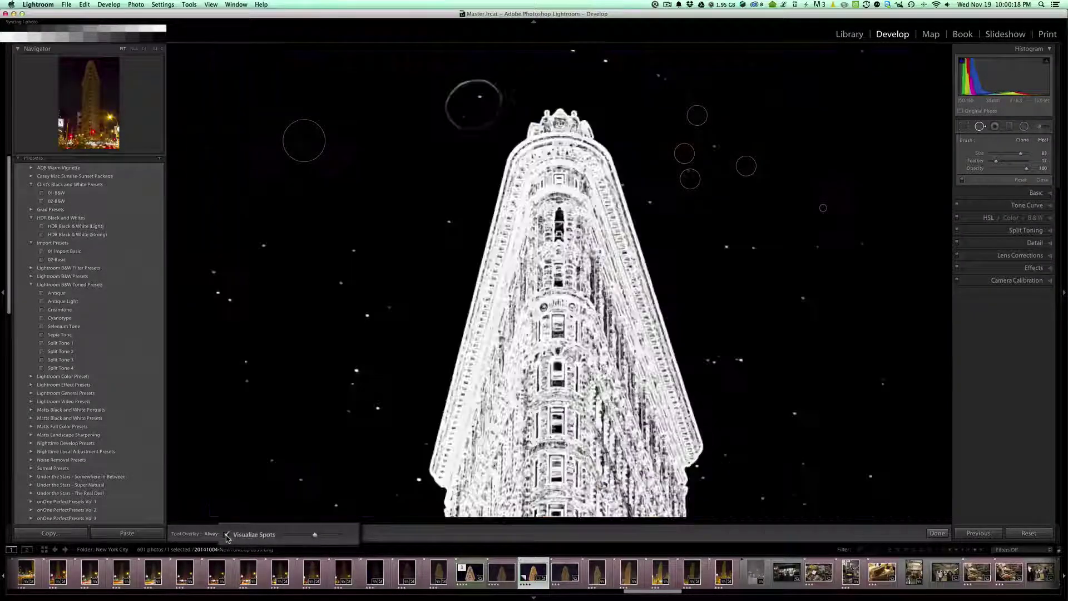
click(226, 535)
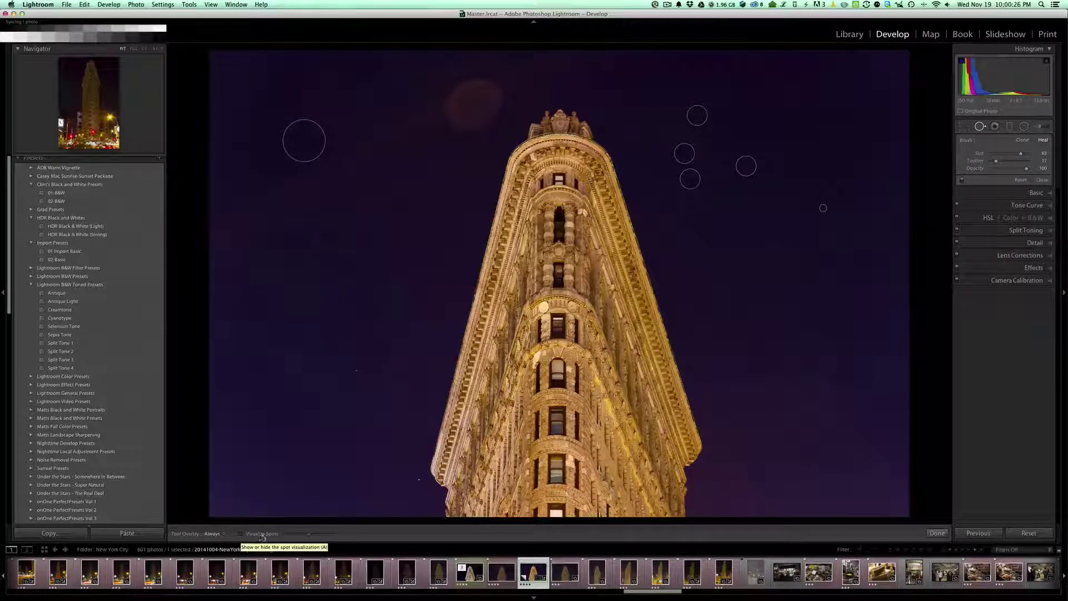
click(241, 535)
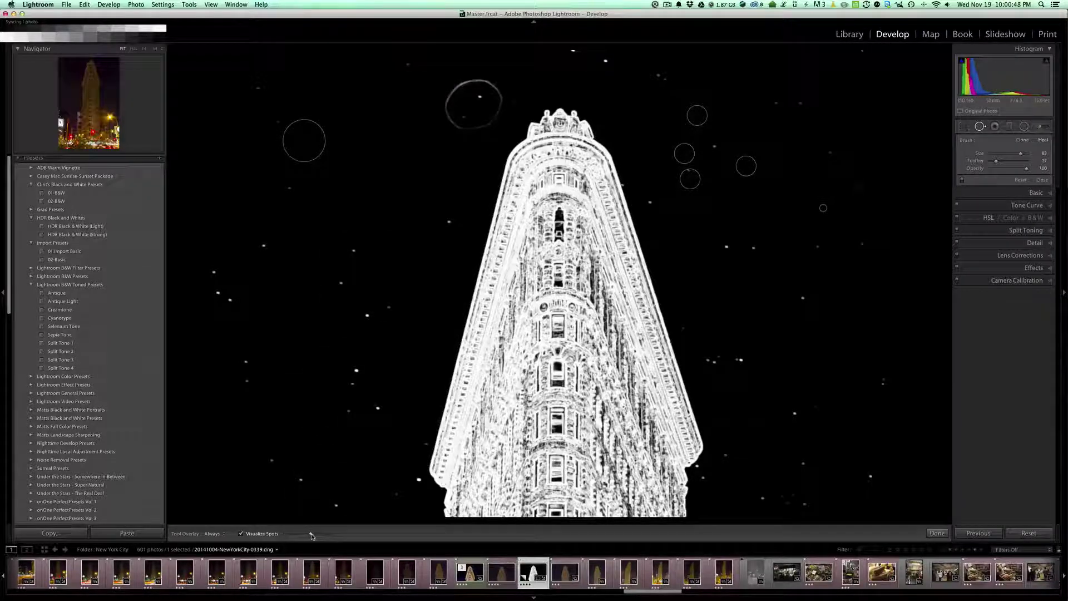
mouse_move(317, 534)
mouse_down()
mouse_move(328, 536)
mouse_move(296, 535)
mouse_move(314, 535)
mouse_up()
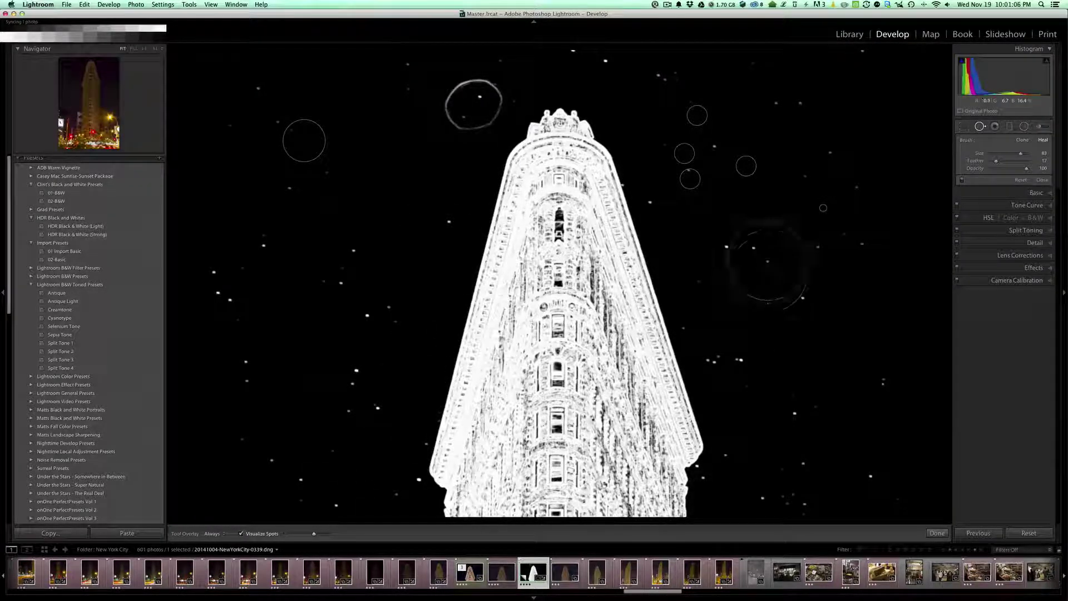
click(241, 534)
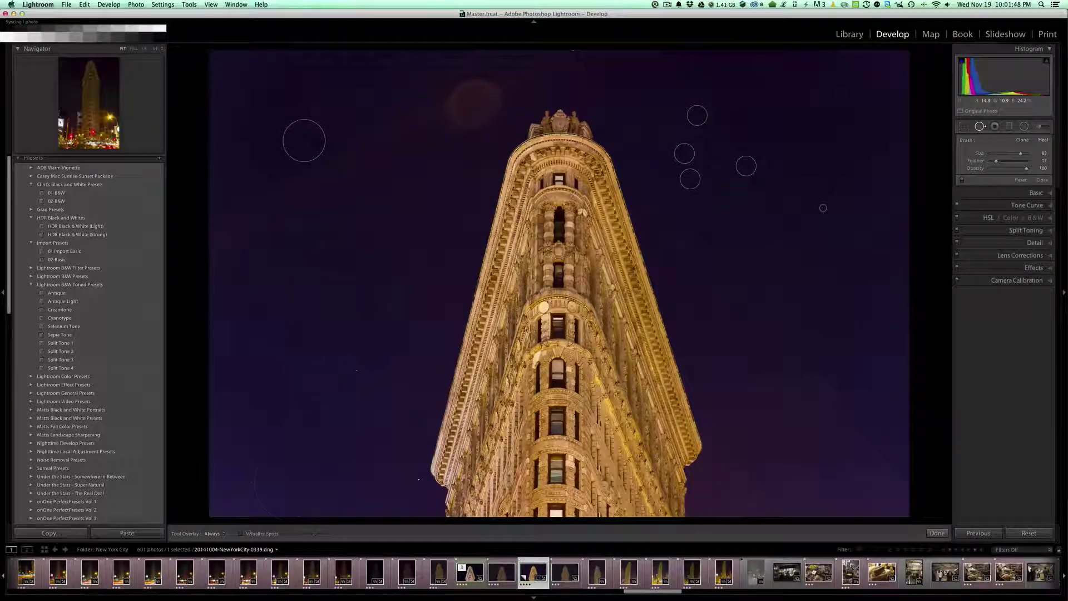
click(241, 533)
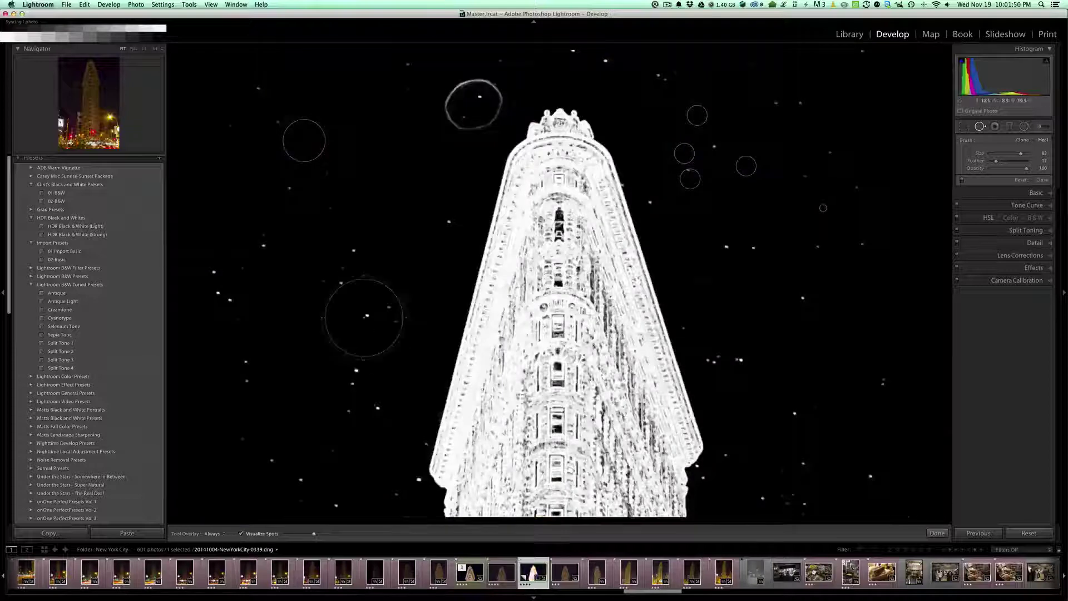
Shrink the healing brush and heal the specks in the sky left of the tower's upper half, picking a new source area where needed.
scroll(368, 315, down, 3)
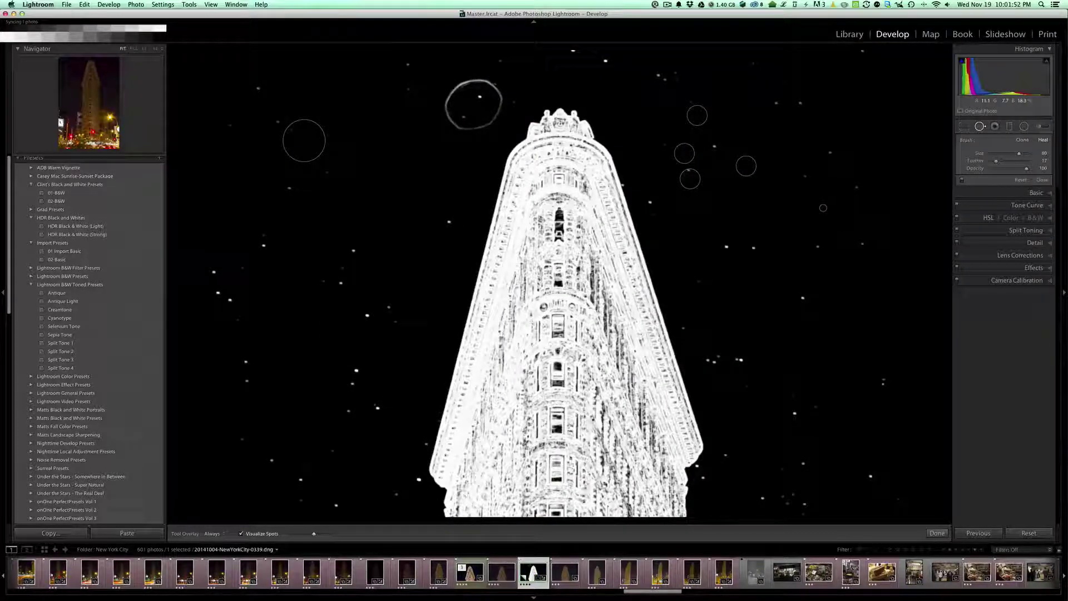
click(367, 316)
click(341, 280)
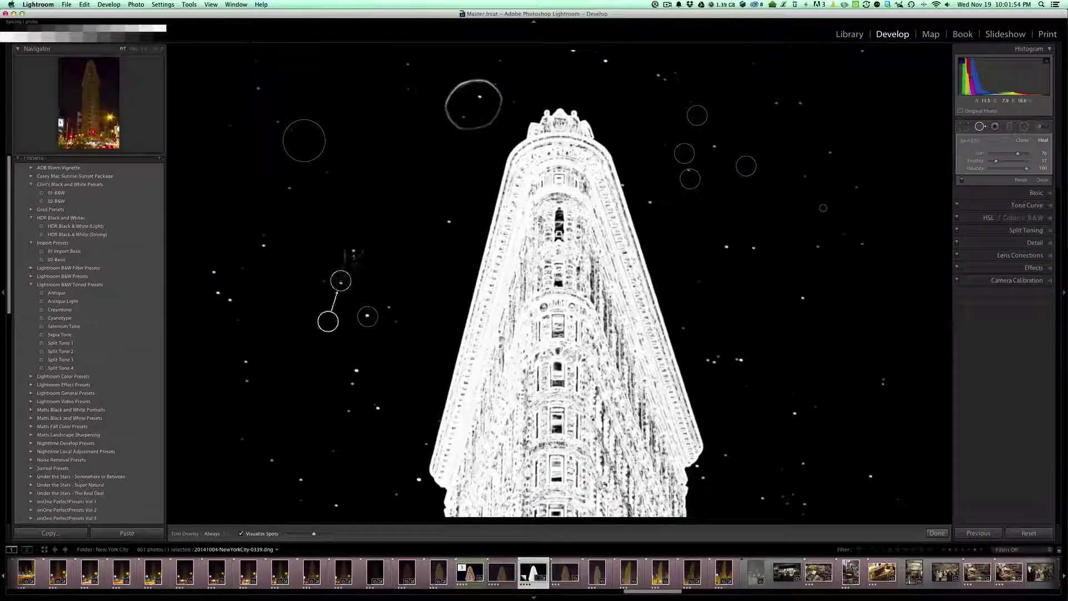
click(354, 250)
key(slash)
key(slash)
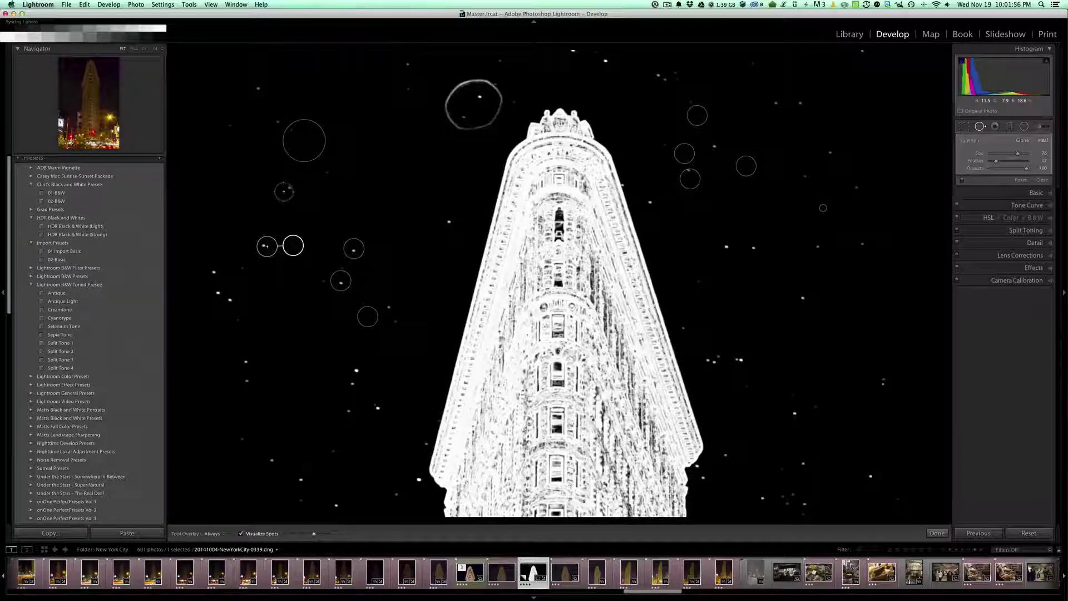
Heal the specks in the sky left of the tower's lower half, down to the photo's bottom edge.
click(358, 391)
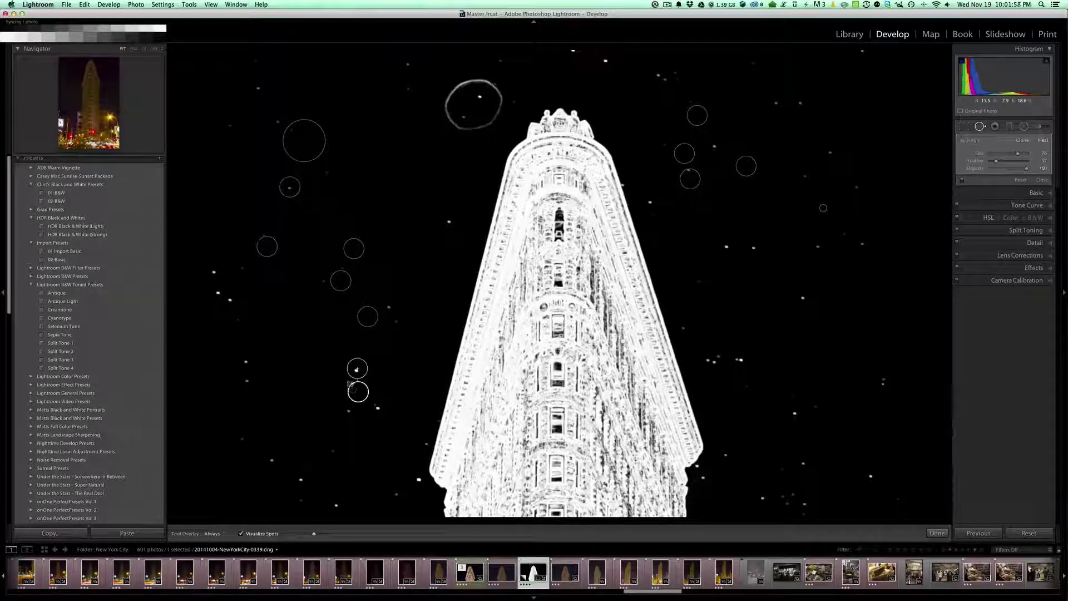
drag(357, 391, 349, 383)
click(345, 408)
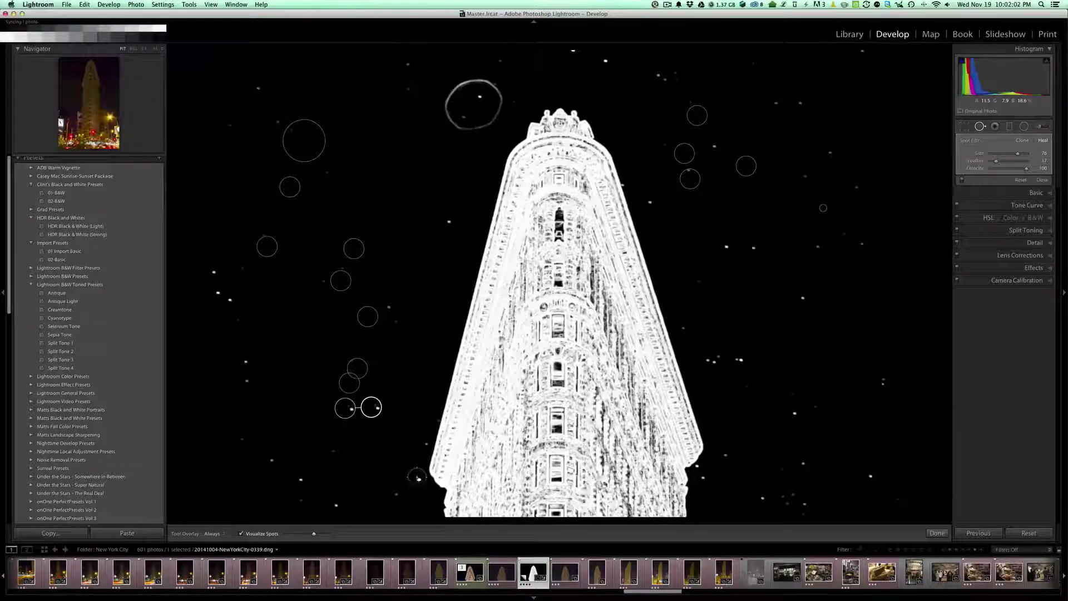
click(417, 477)
click(336, 505)
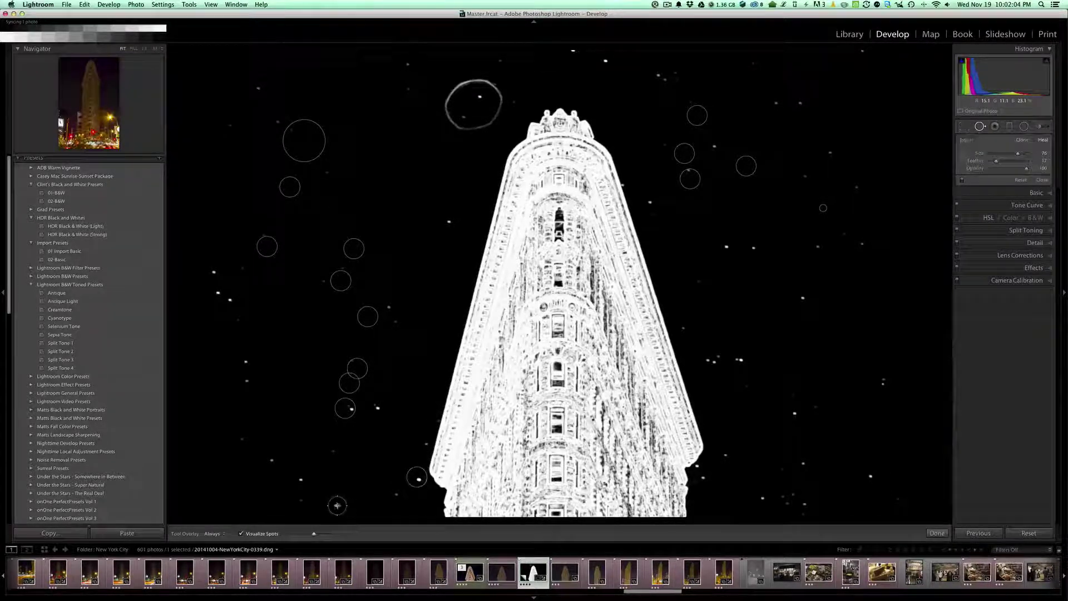
Turn off Visualize Spots, then hide and show the spot overlays to inspect the healed sky.
click(241, 533)
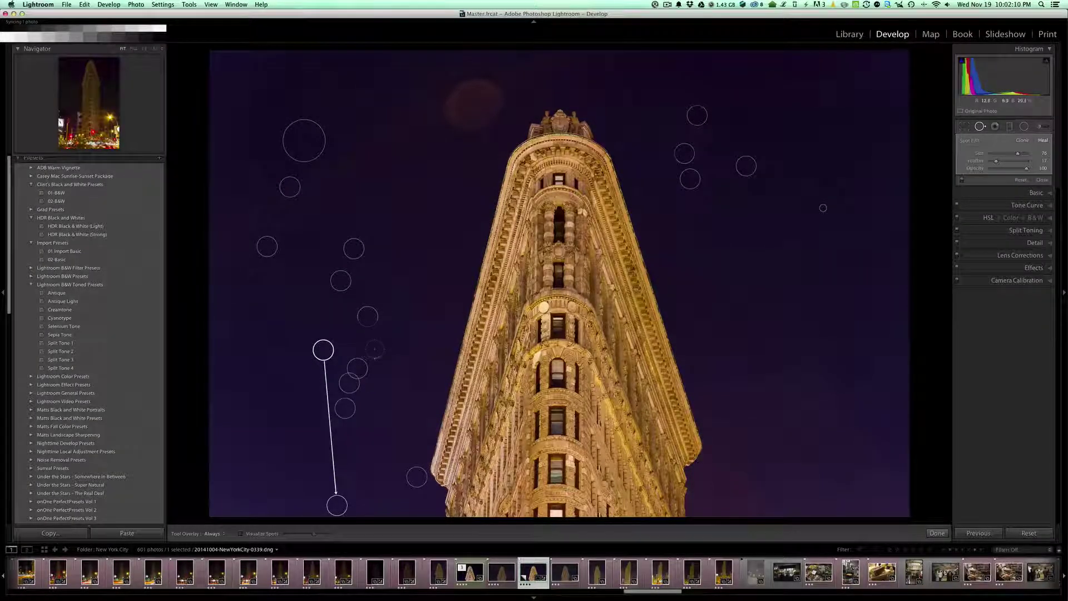
key(h)
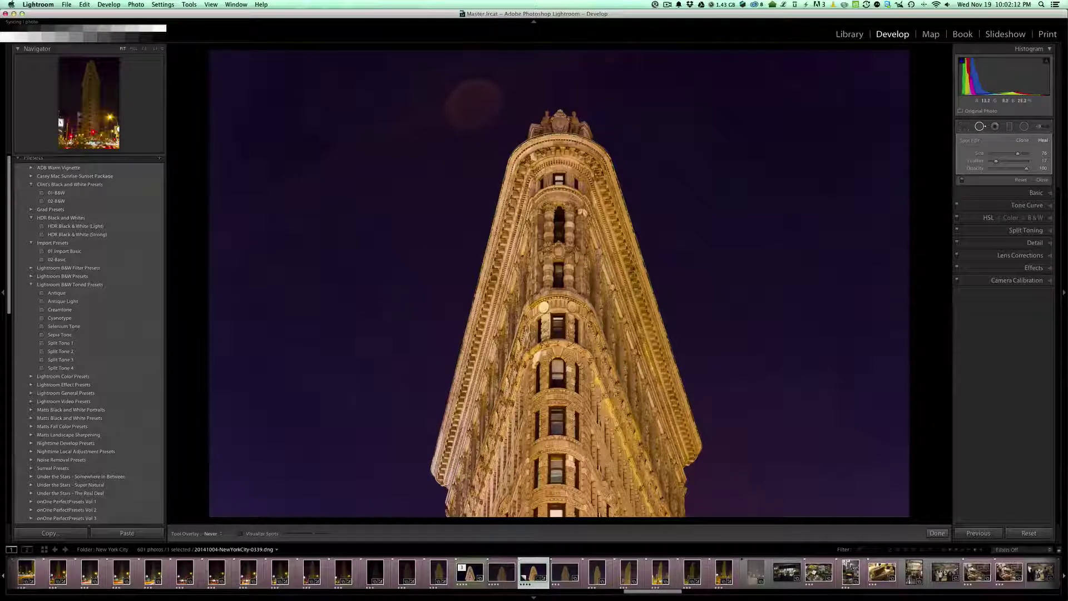
key(h)
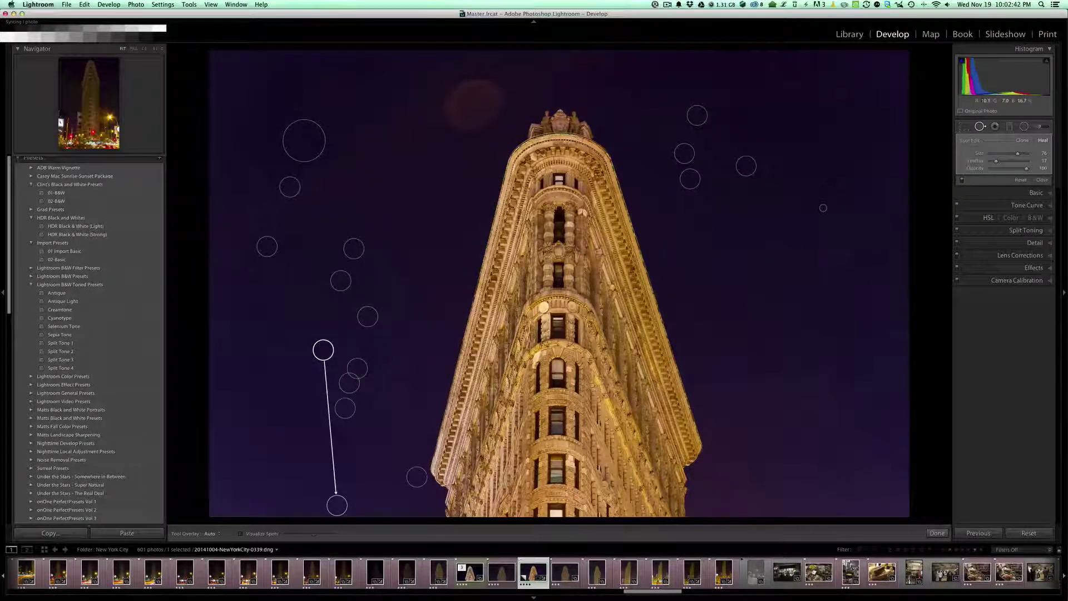
Close the Spot Removal tool and reopen it.
click(980, 127)
click(980, 127)
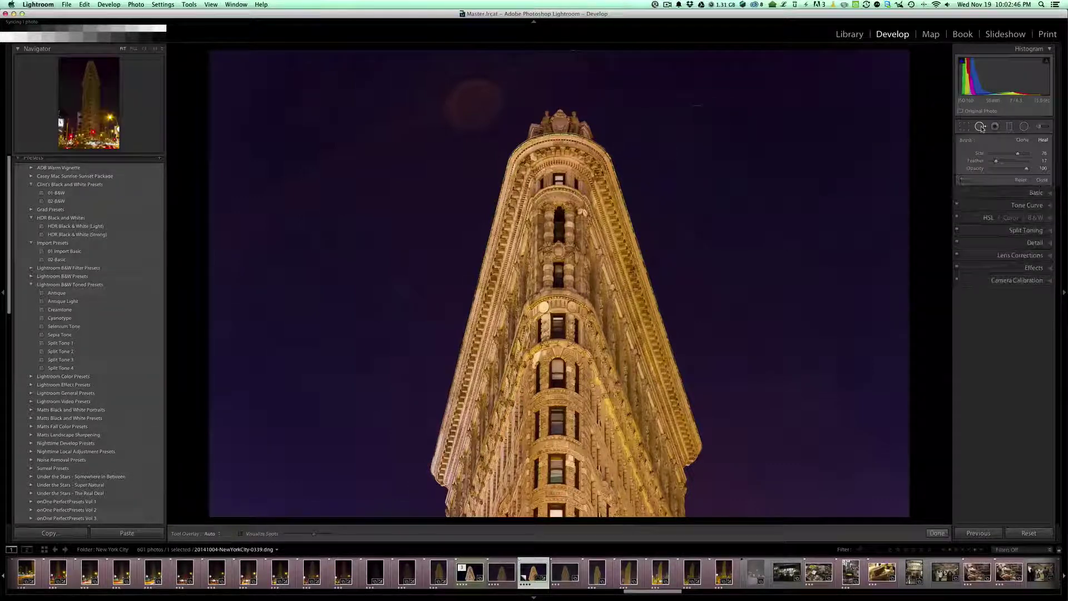